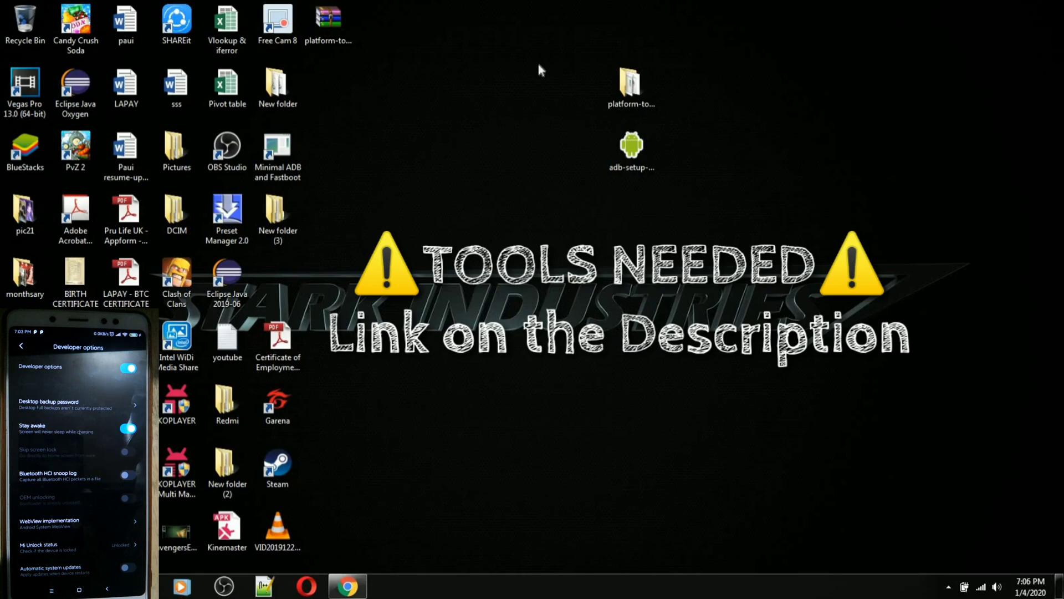
Highlight the platform-tools folder and adb-setup installer on the desktop, then bring back the miui.blog guide
drag(537, 42, 783, 203)
drag(549, 50, 783, 191)
click(757, 205)
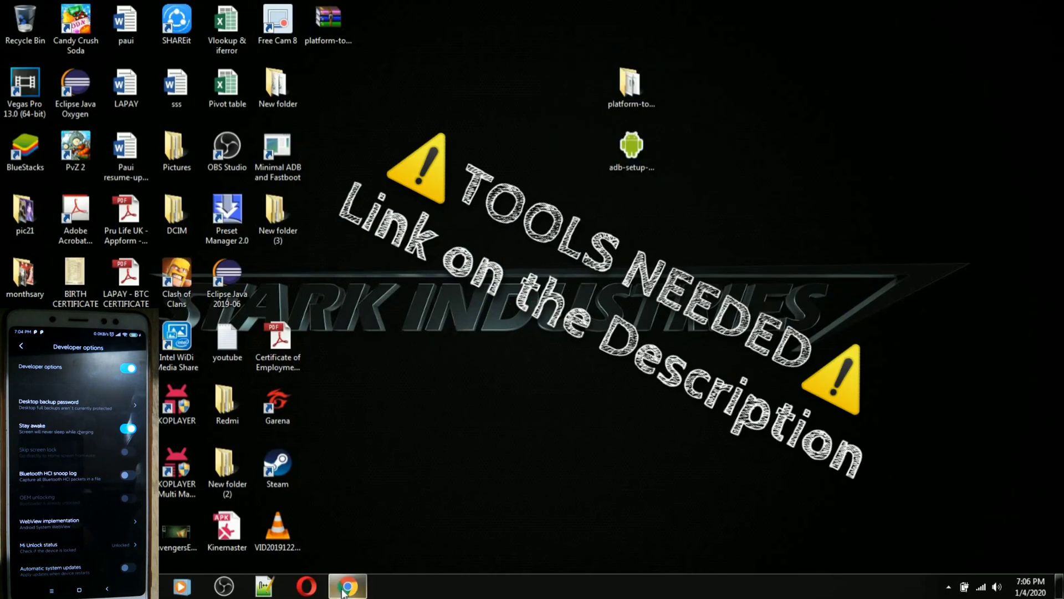
click(339, 586)
Scroll back to the Camera2 API guide's title, then minimize Chrome
scroll(267, 313, up, 10)
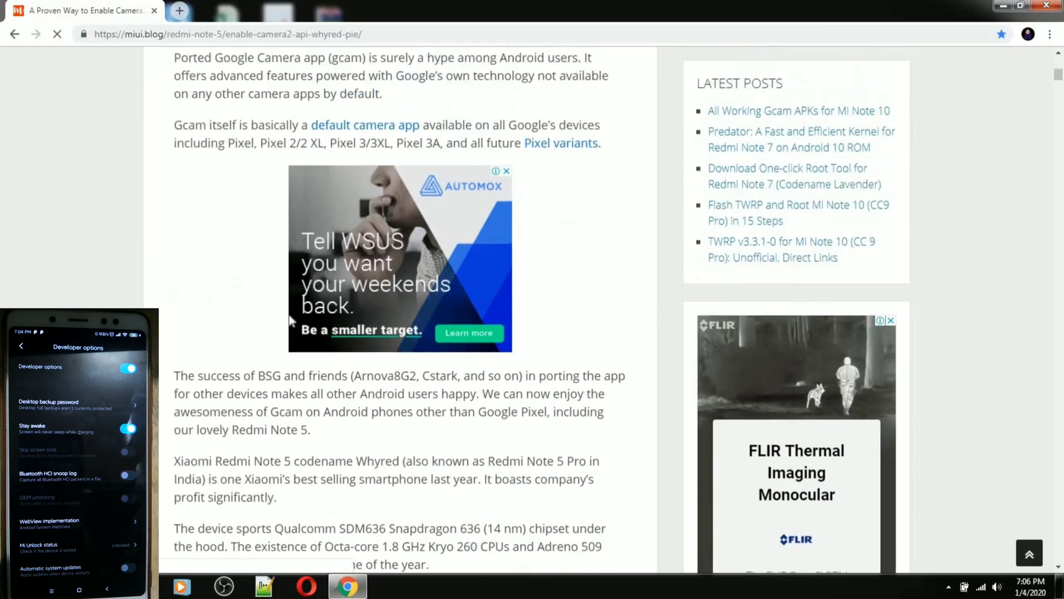
scroll(979, 392, down, 5)
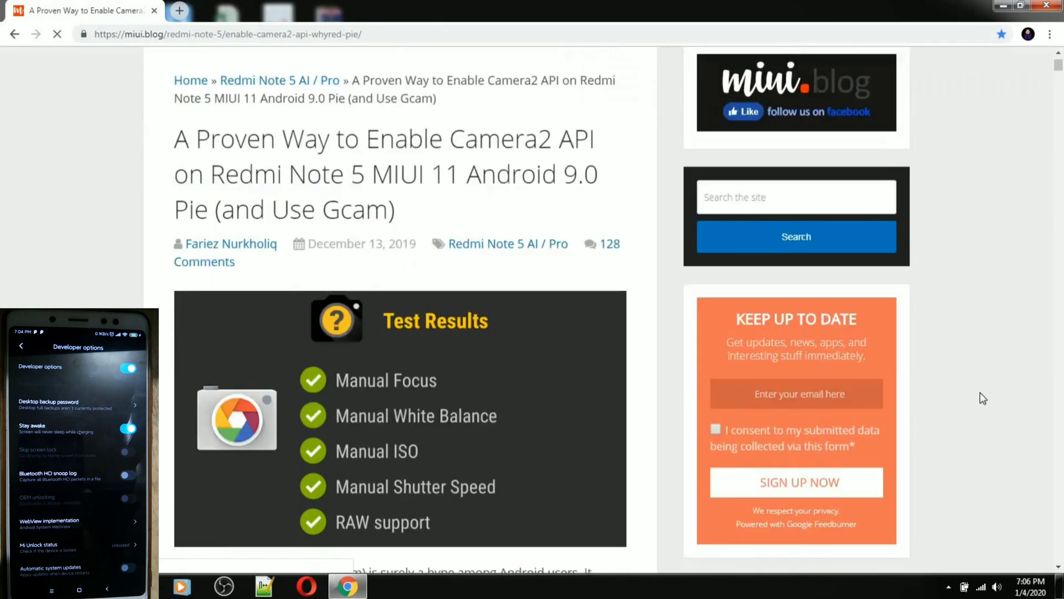
scroll(974, 390, up, 5)
scroll(970, 388, down, 5)
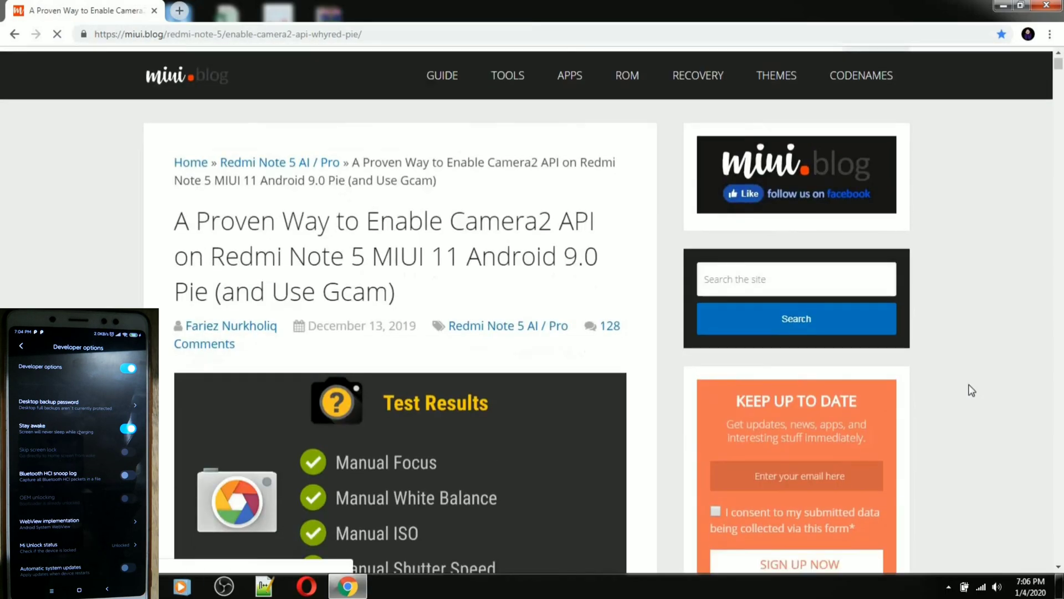
scroll(527, 483, up, 5)
click(343, 588)
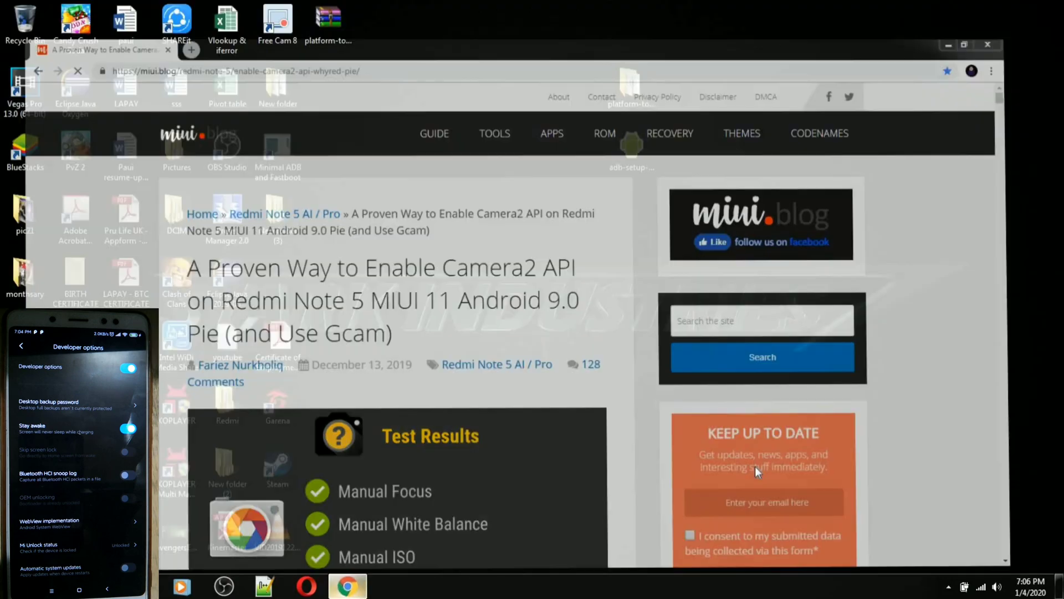
Glance into platform-tools, then launch adb-setup and move its console toward the centre
double_click(644, 96)
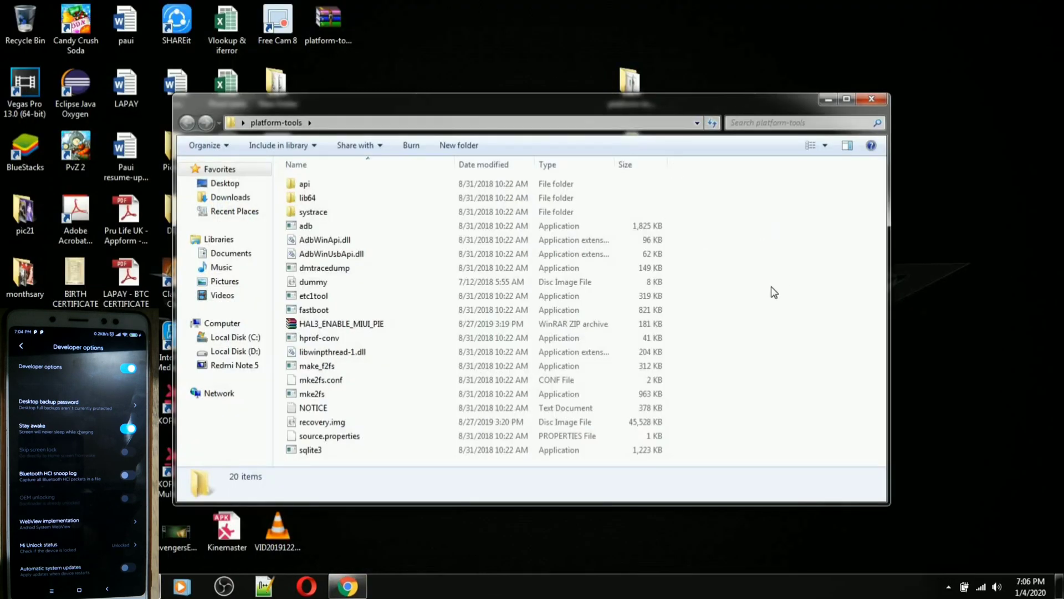
click(872, 100)
double_click(645, 168)
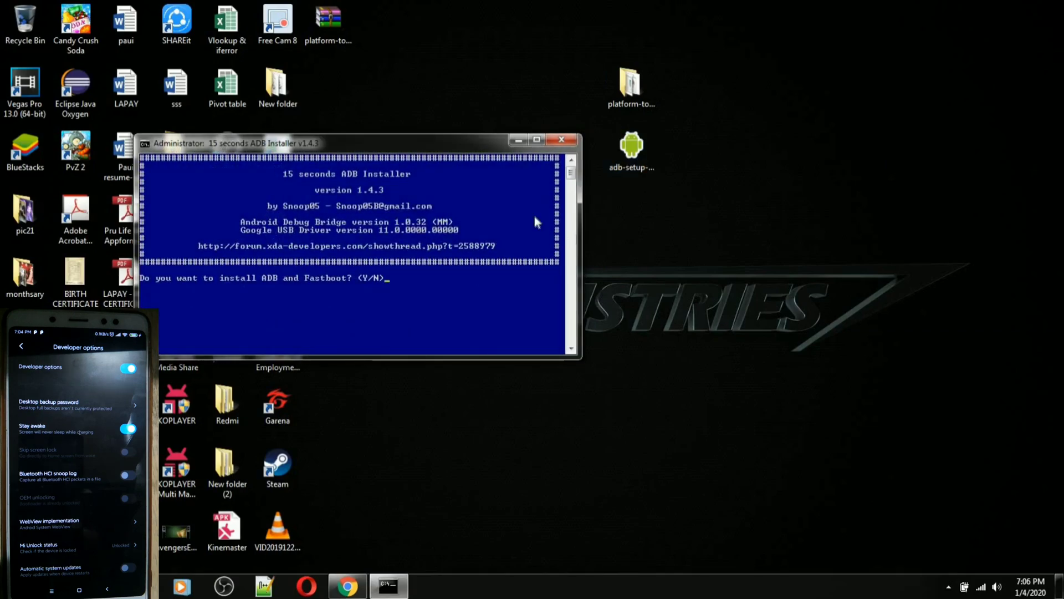
drag(465, 139, 757, 185)
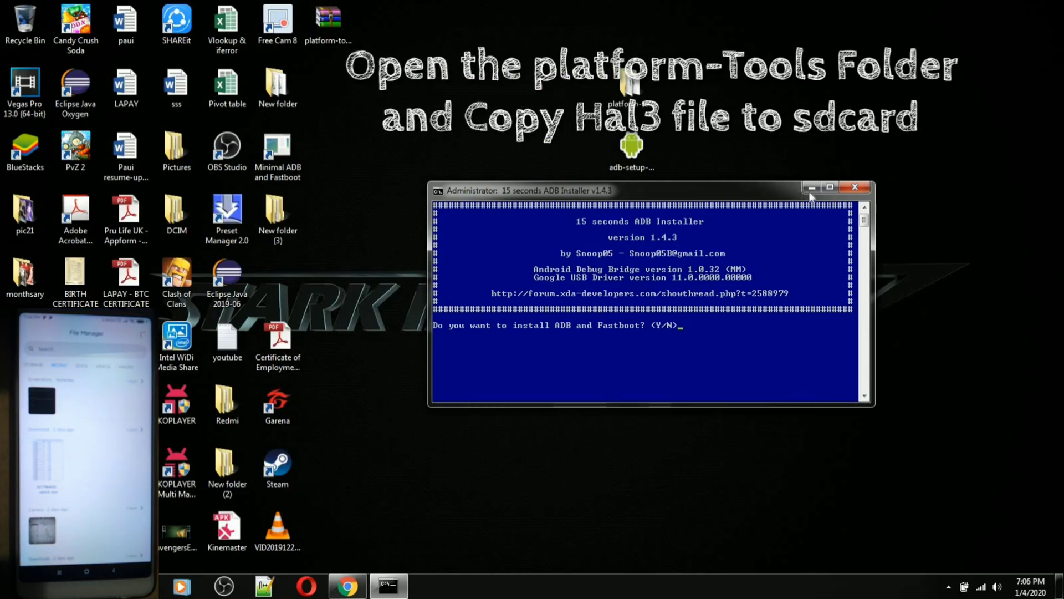
Locate the HAL3_ENABLE_MIUI_PIE archive in platform-tools, then bring back and recentre the ADB installer console
click(783, 152)
double_click(629, 86)
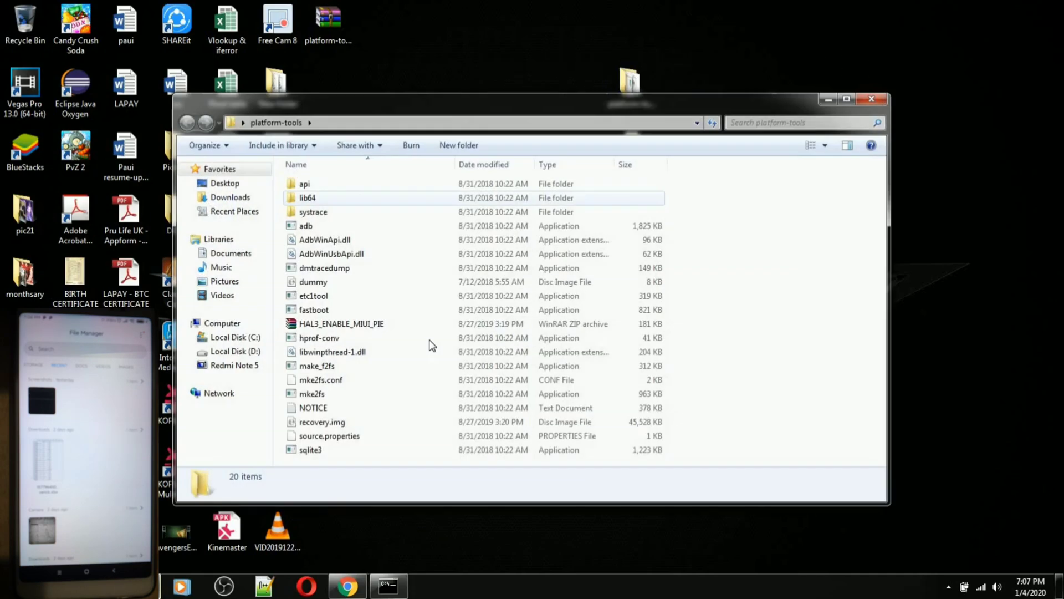
click(358, 324)
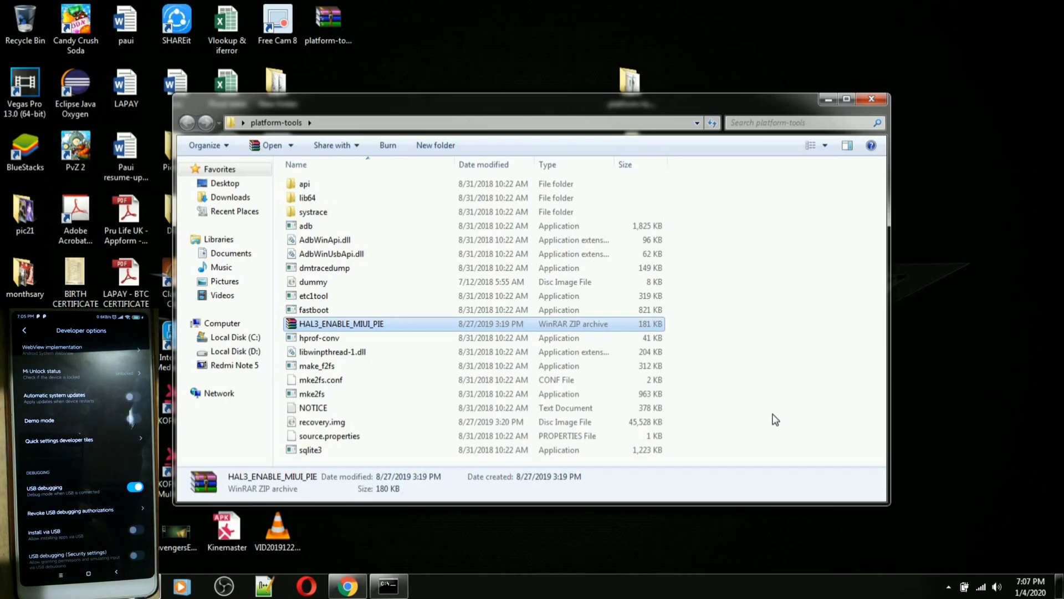
click(876, 102)
click(643, 171)
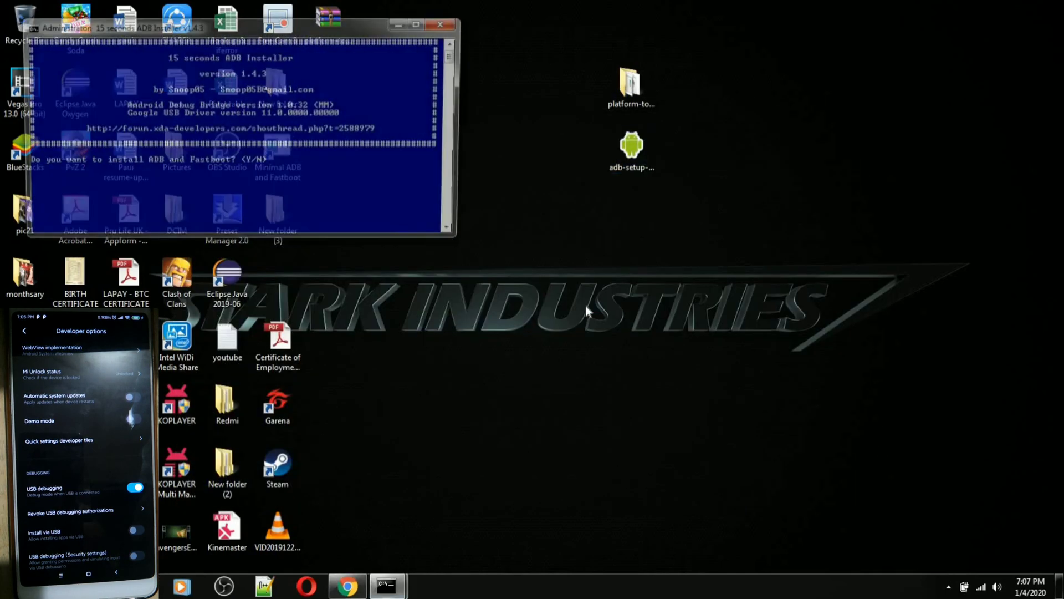
drag(304, 26, 675, 204)
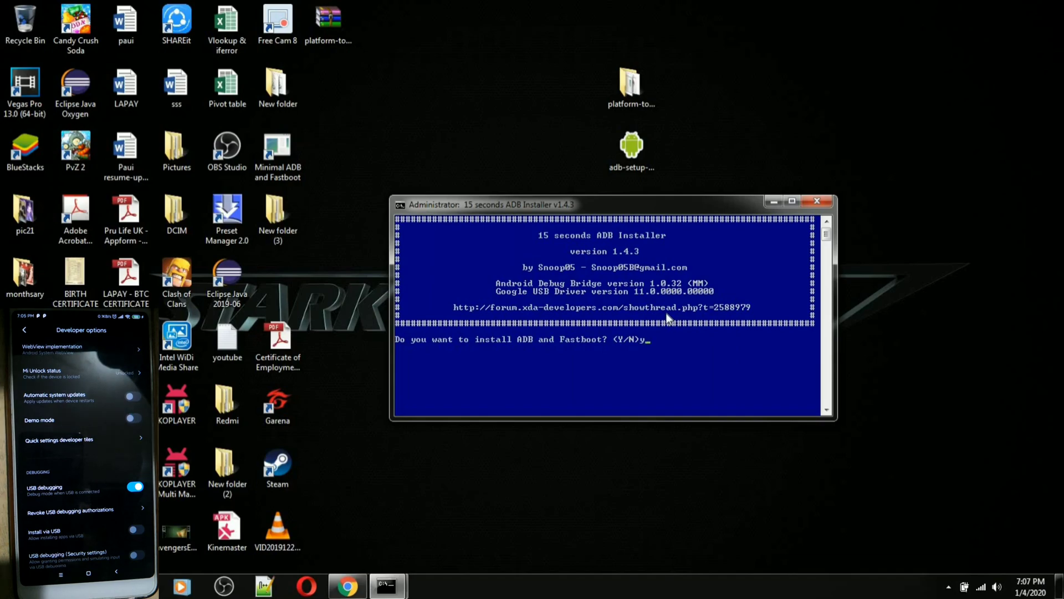
Answer y to installing ADB and Fastboot, and y to installing them system-wide
text(y)
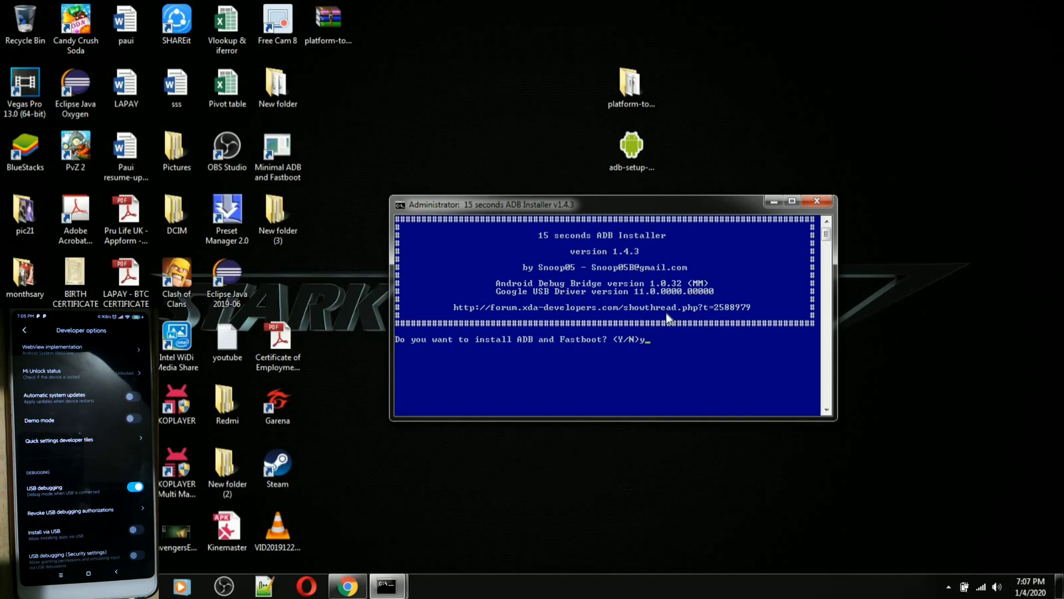
key(Return)
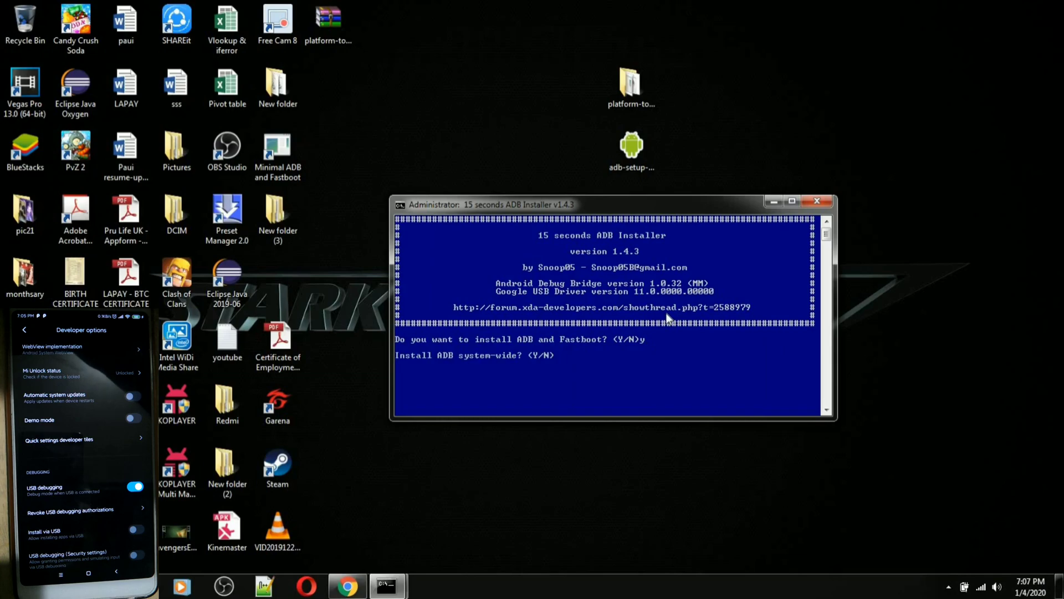
text(y)
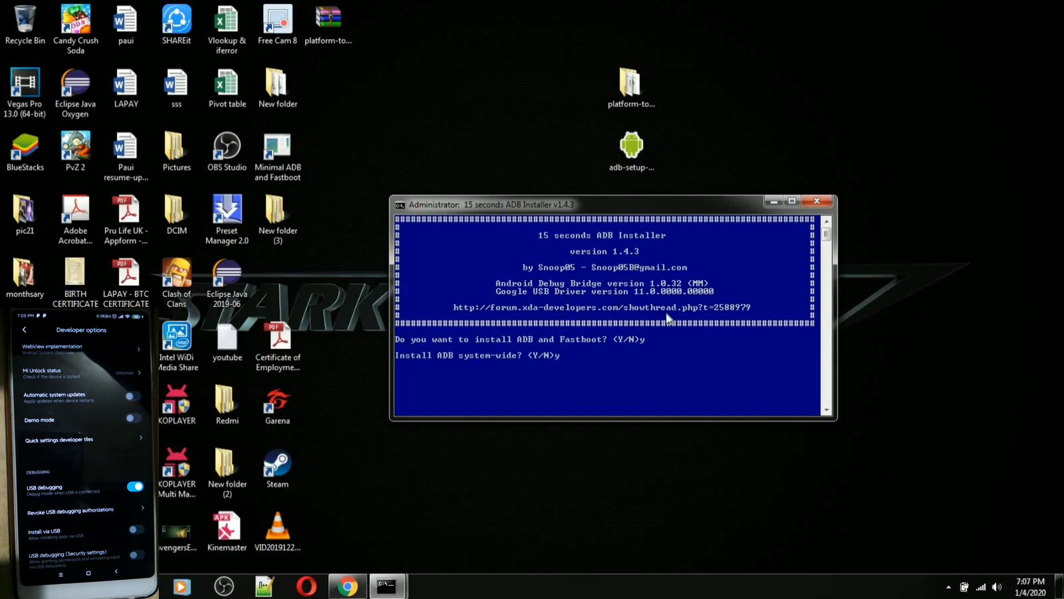
key(Return)
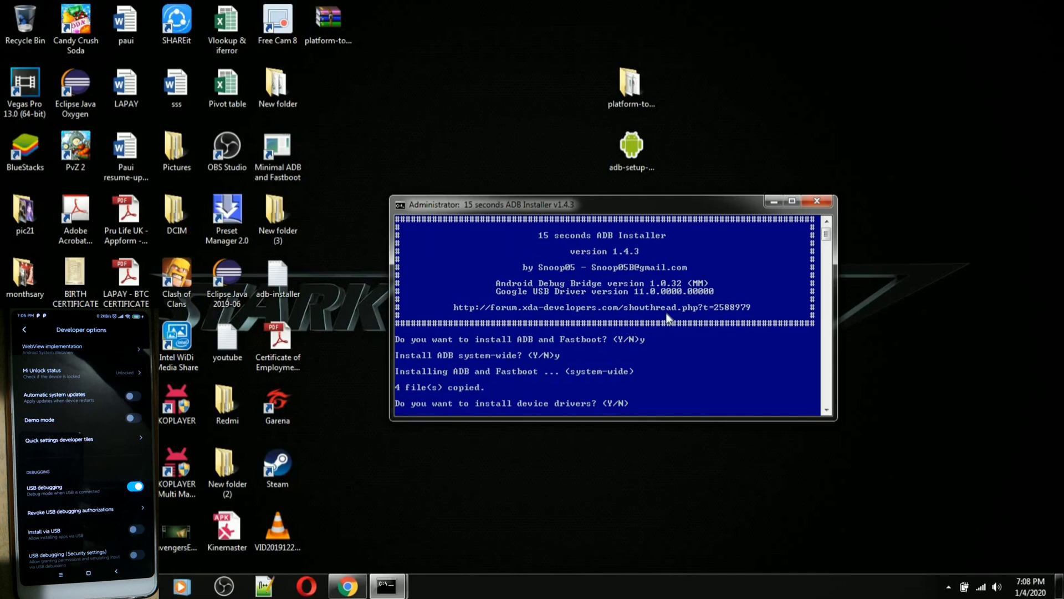
Answer y to the device drivers prompt and complete the Device Driver Installation Wizard
text(y)
key(Return)
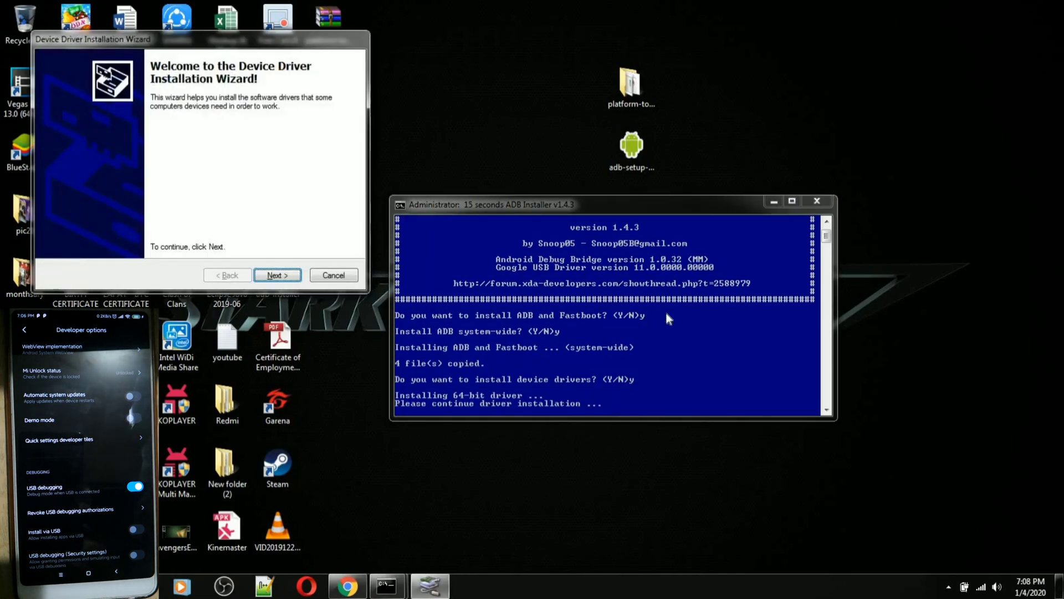
click(282, 278)
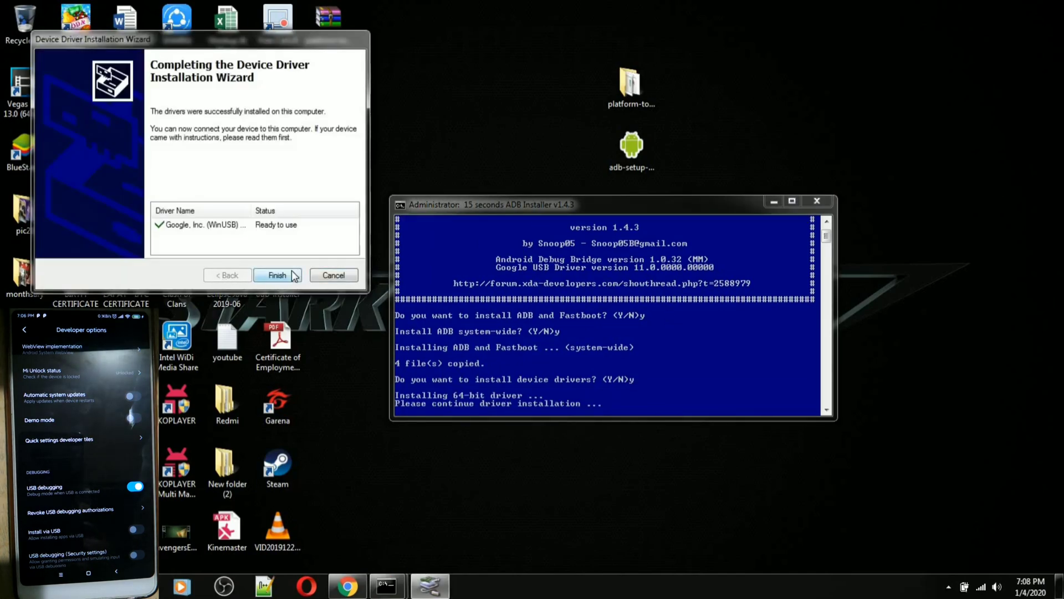
click(266, 276)
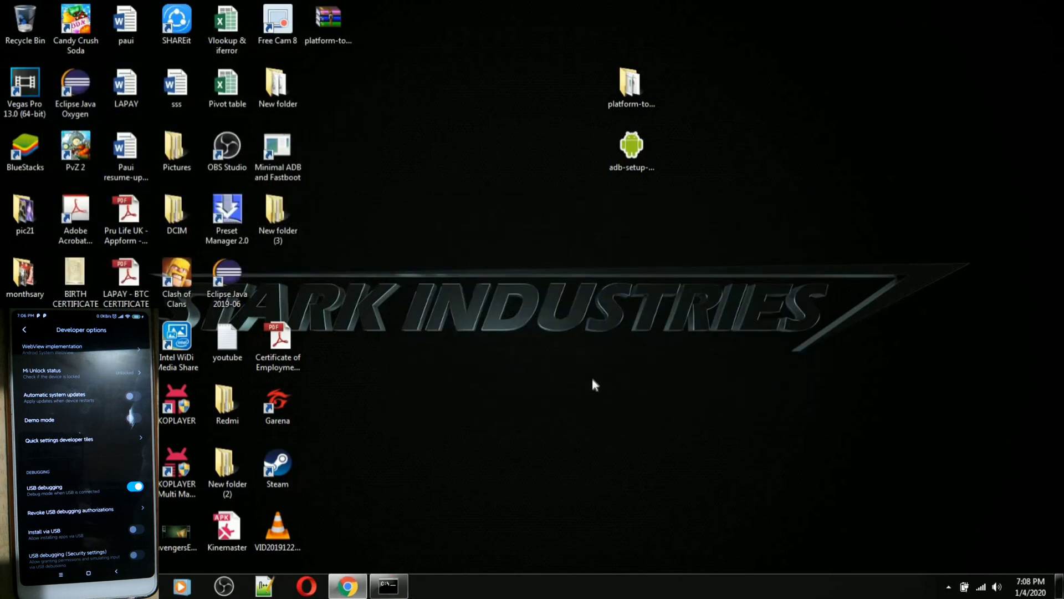
Restore the miui.blog guide, scroll to Step 11 on opening a command window, then minimize Chrome
mouse_move(348, 586)
click(514, 478)
scroll(713, 351, down, 5)
scroll(708, 351, down, 20)
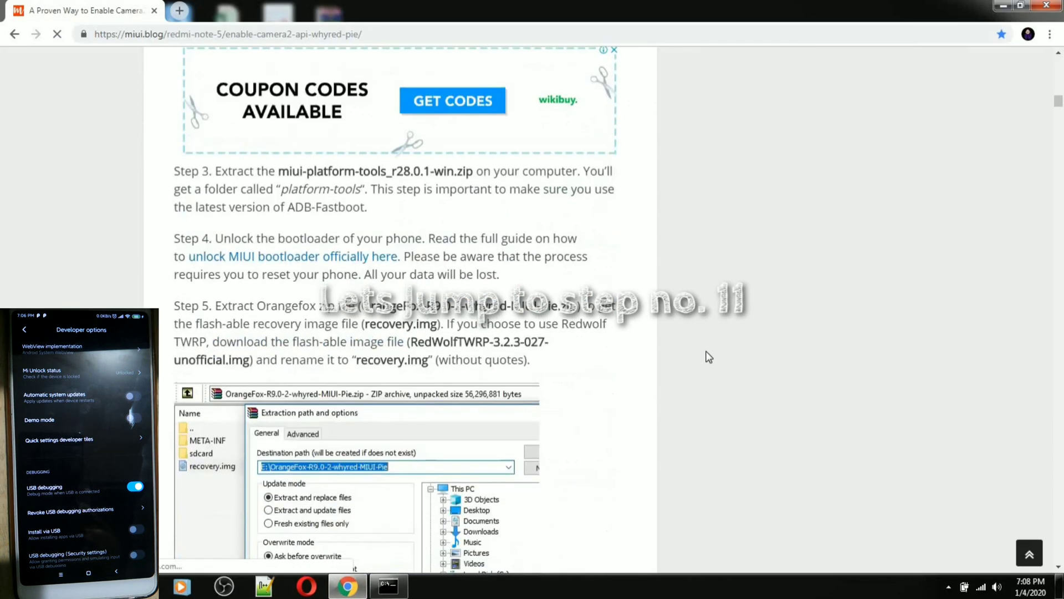
scroll(748, 376, down, 15)
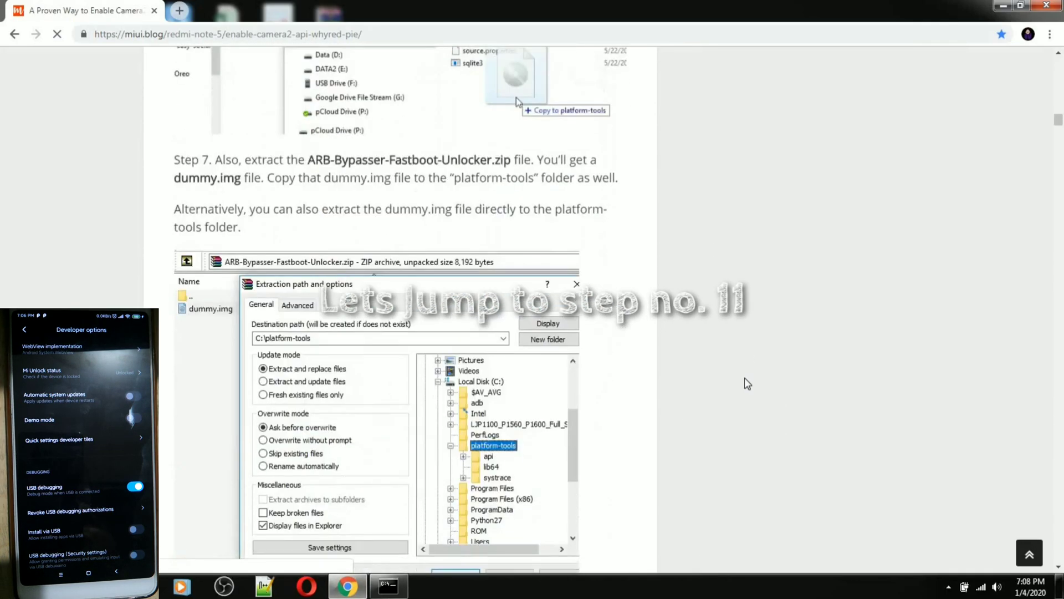
scroll(744, 378, down, 20)
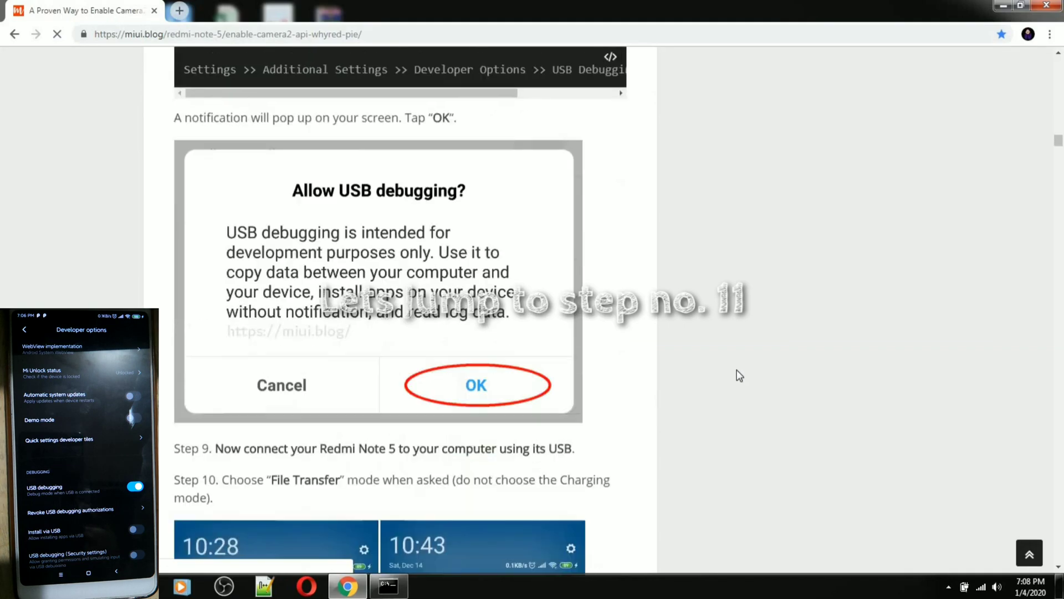
scroll(739, 376, down, 3)
scroll(738, 375, up, 5)
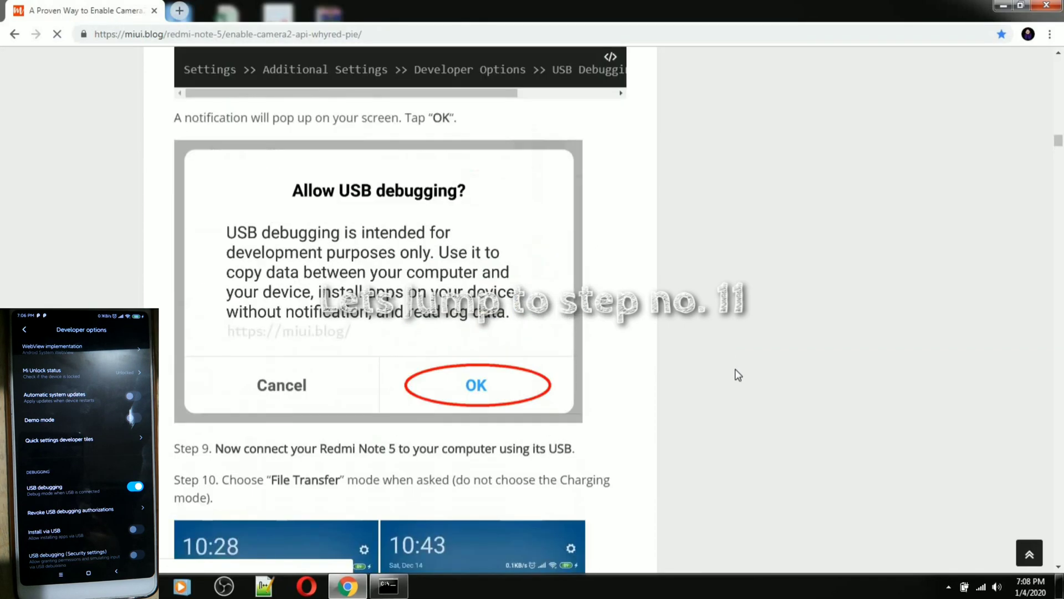
scroll(735, 368, down, 3)
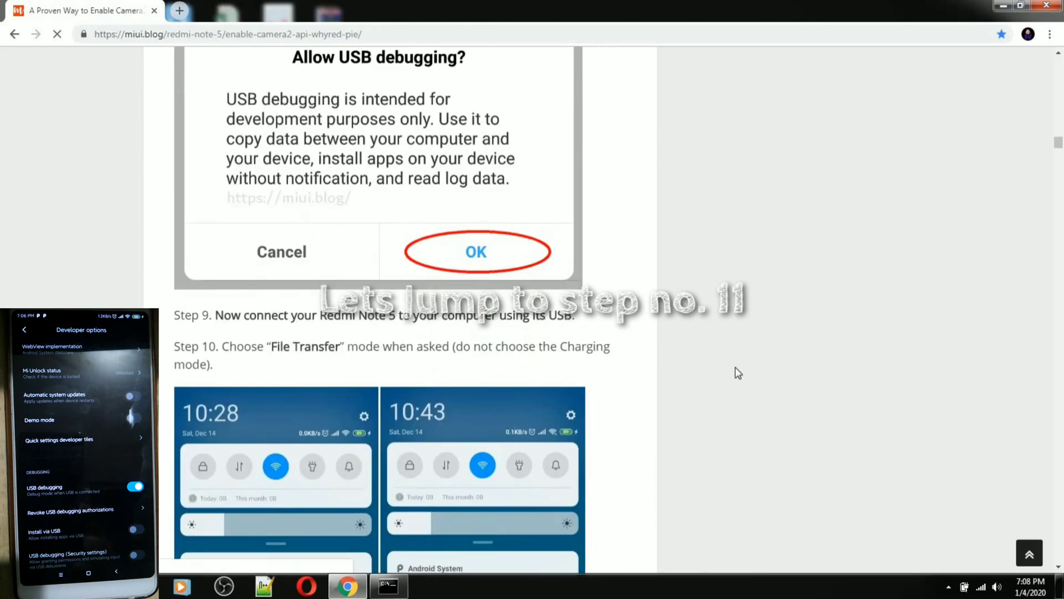
scroll(735, 367, down, 5)
scroll(735, 367, down, 10)
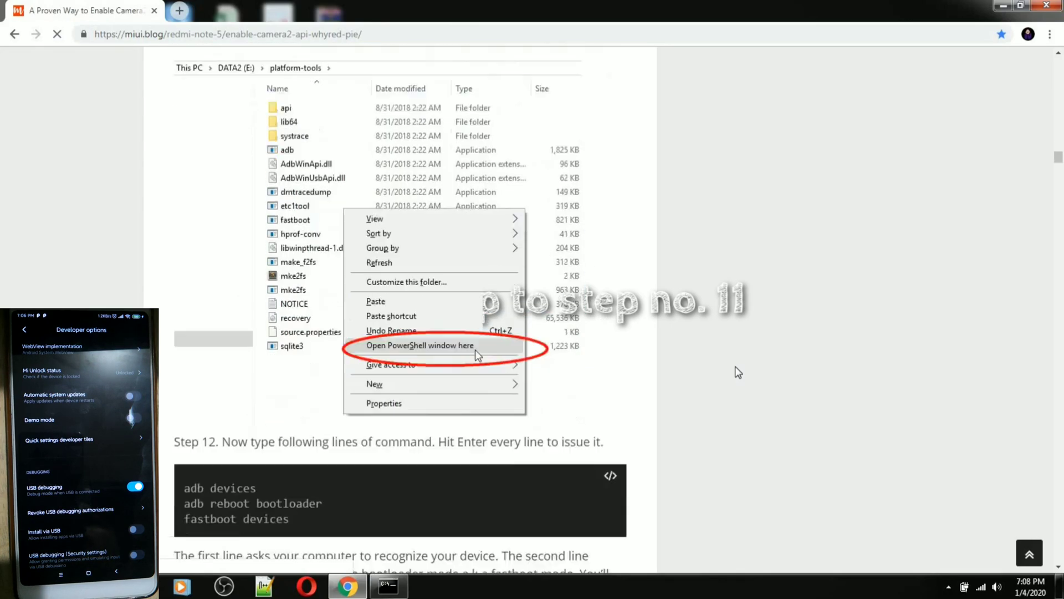
scroll(735, 366, up, 5)
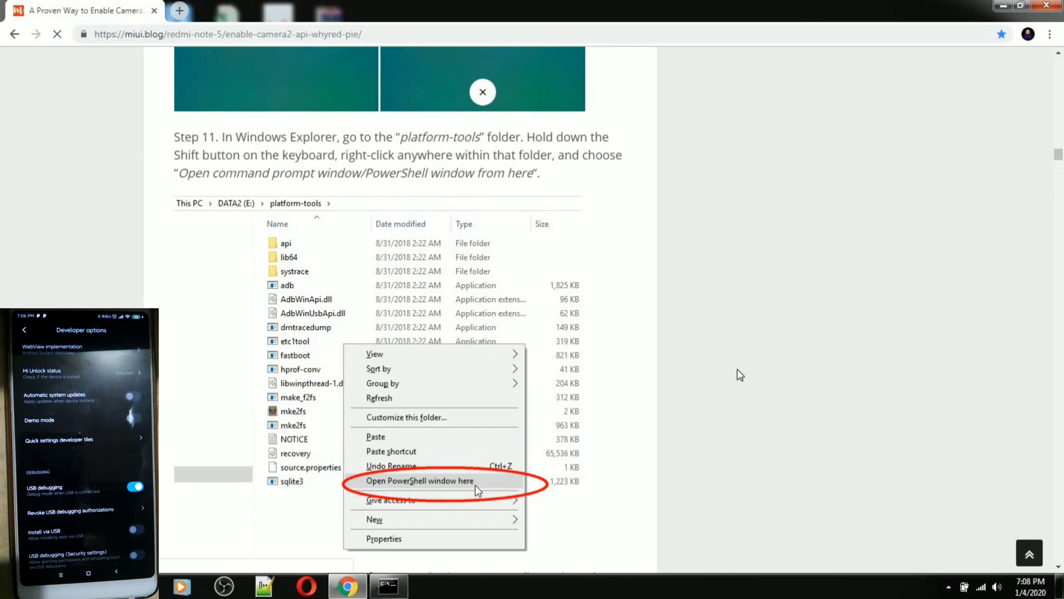
scroll(738, 368, down, 1)
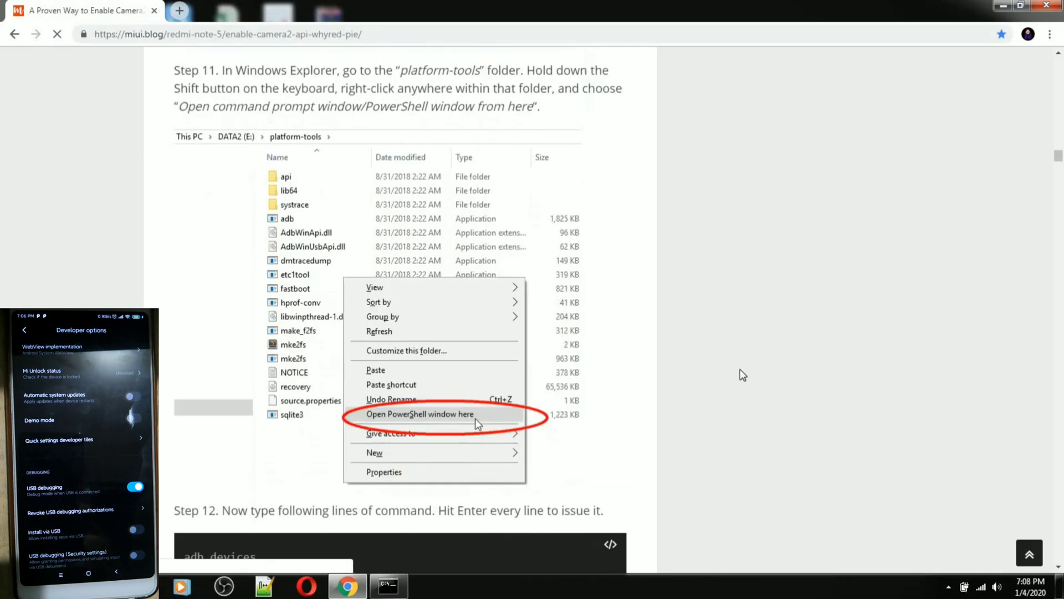
click(350, 587)
Open a command window inside the platform-tools folder, then return to the miui.blog guide
double_click(632, 86)
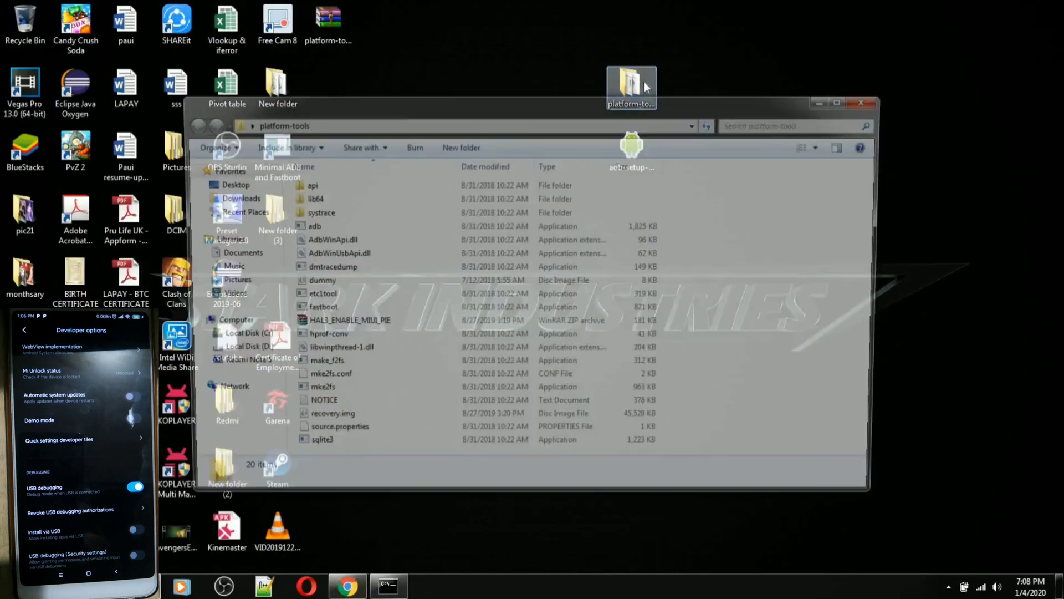
drag(640, 100, 768, 112)
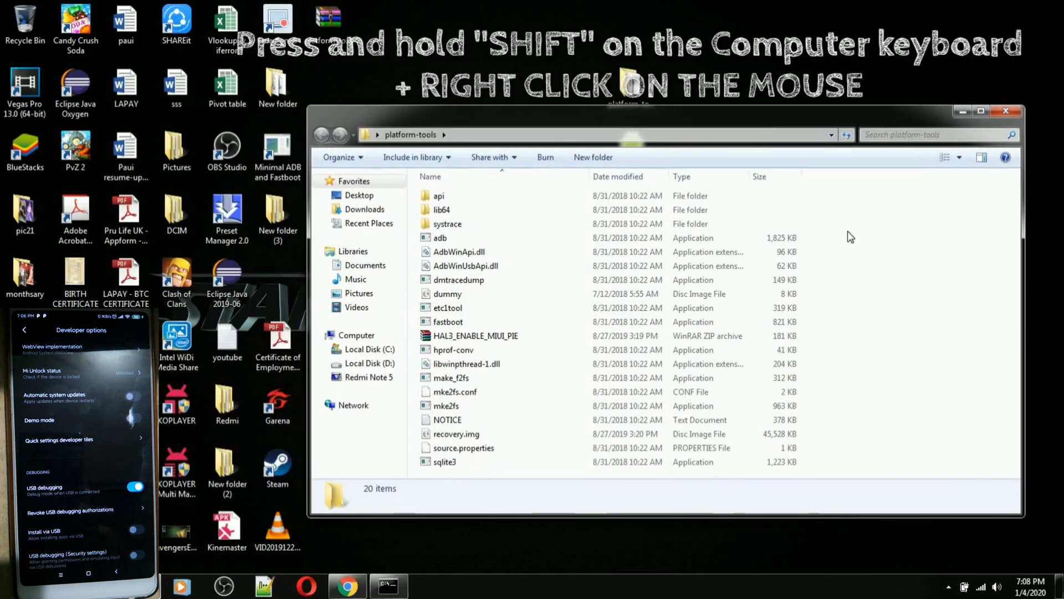
shift+right_click(882, 375)
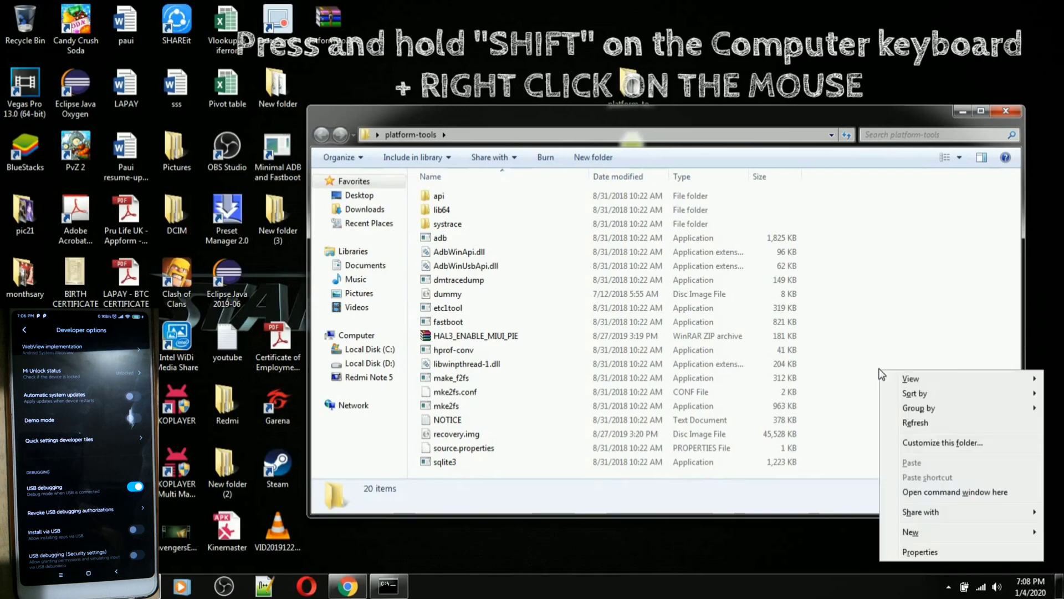
click(940, 496)
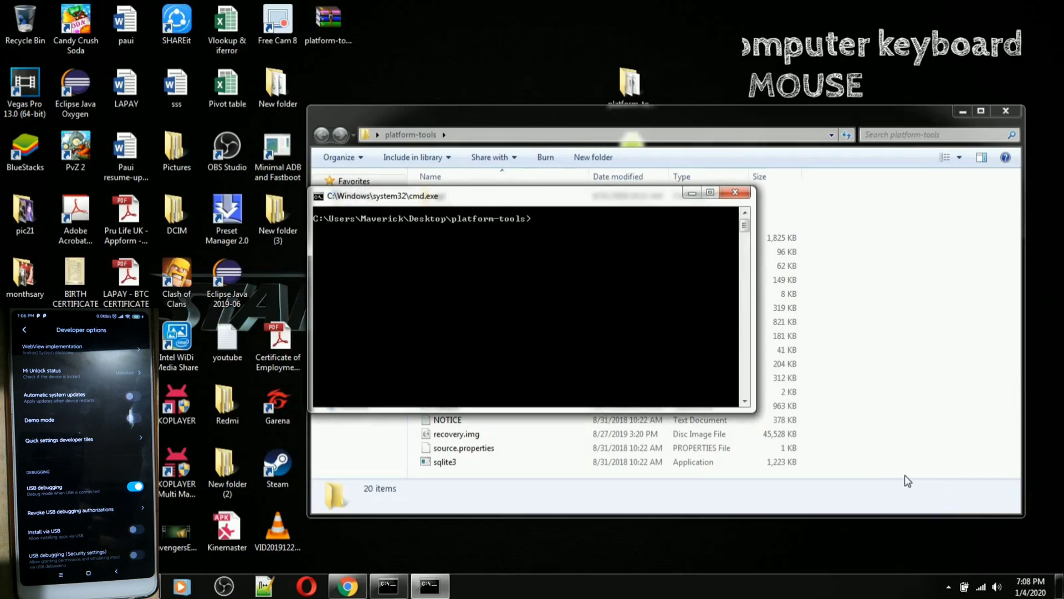
click(349, 586)
mouse_move(388, 586)
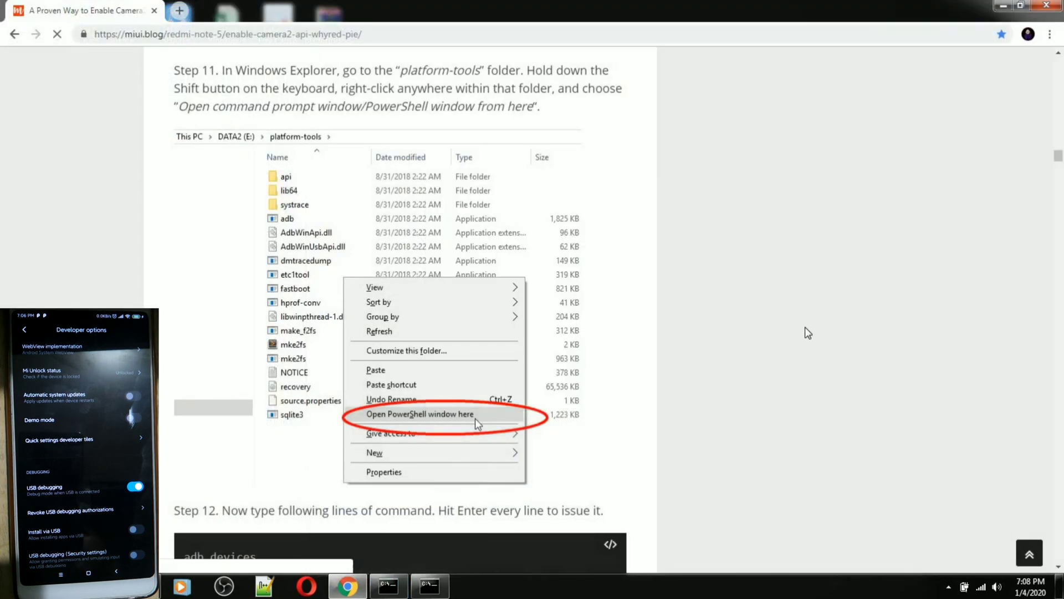
Close the ADB installer console and the ad tab, scroll to Step 12, and bring up the command prompt
click(388, 586)
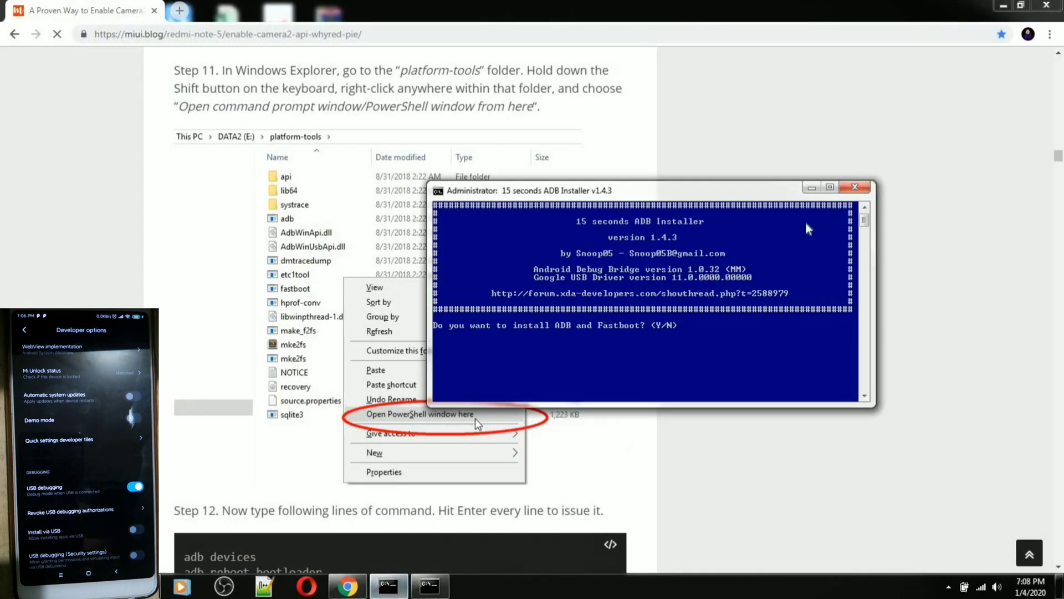
click(858, 189)
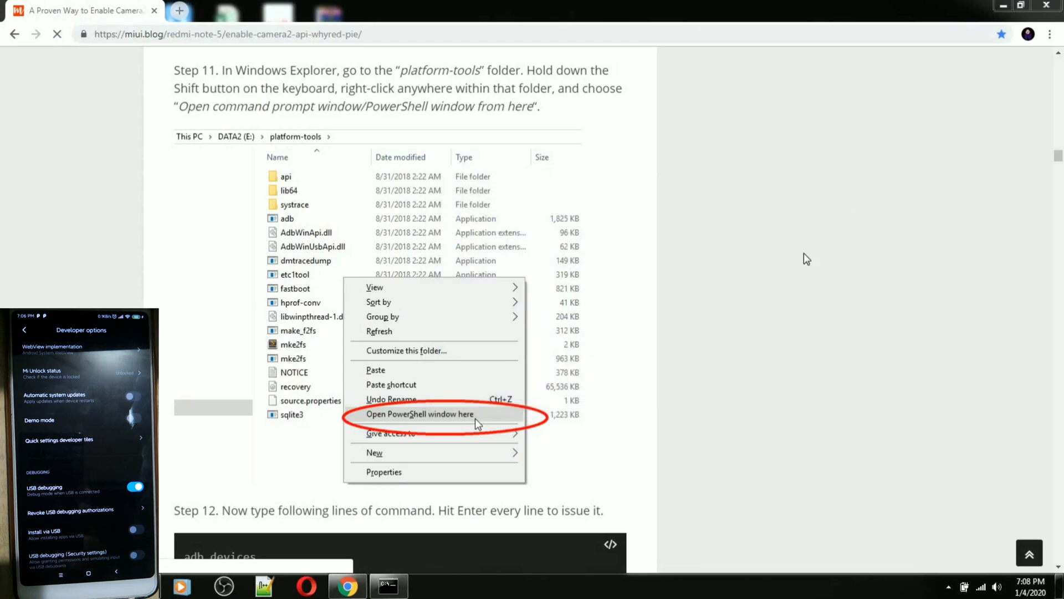
click(815, 373)
click(313, 11)
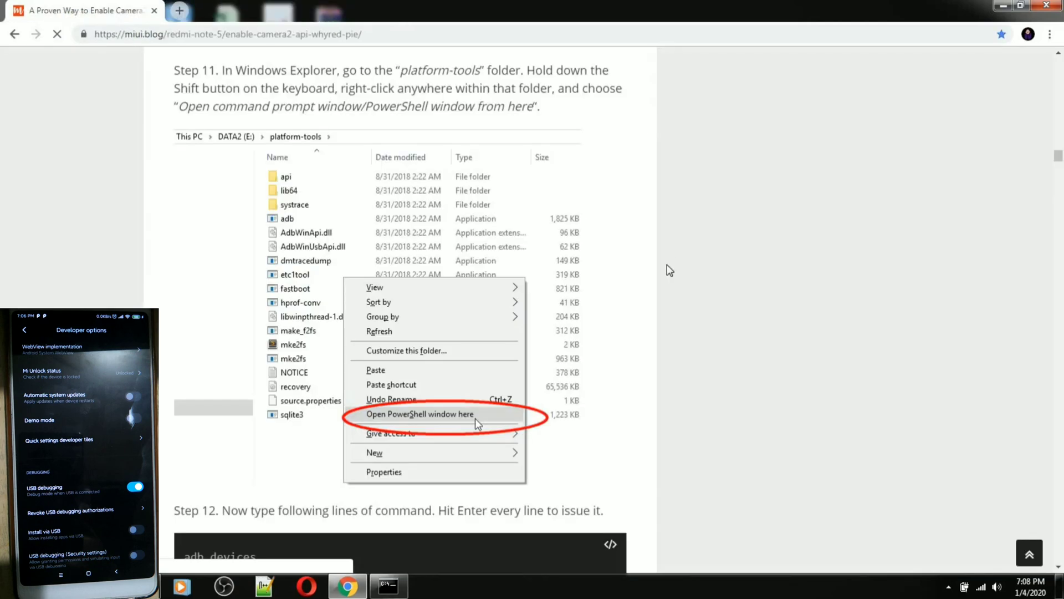
scroll(762, 360, down, 3)
scroll(758, 346, down, 3)
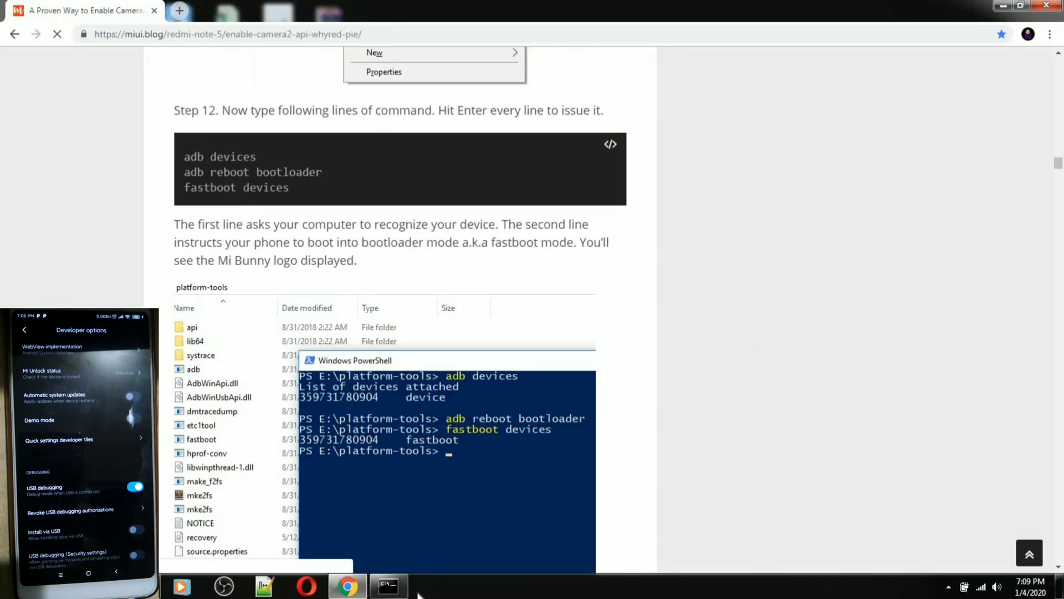
click(389, 586)
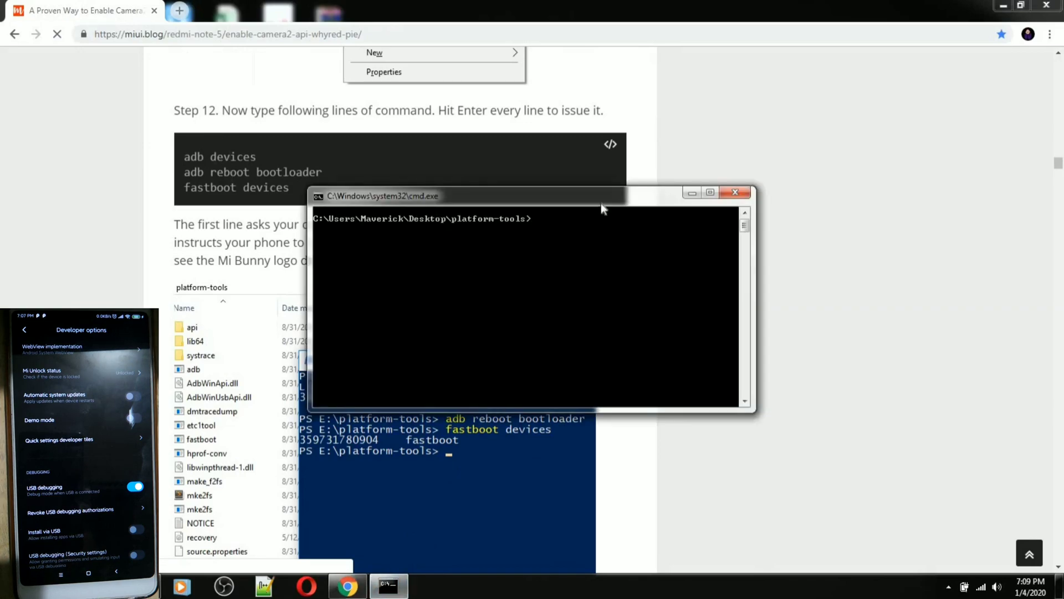
Run adb devices to confirm the phone is attached, then start typing the bootloader reboot command
drag(602, 205, 723, 260)
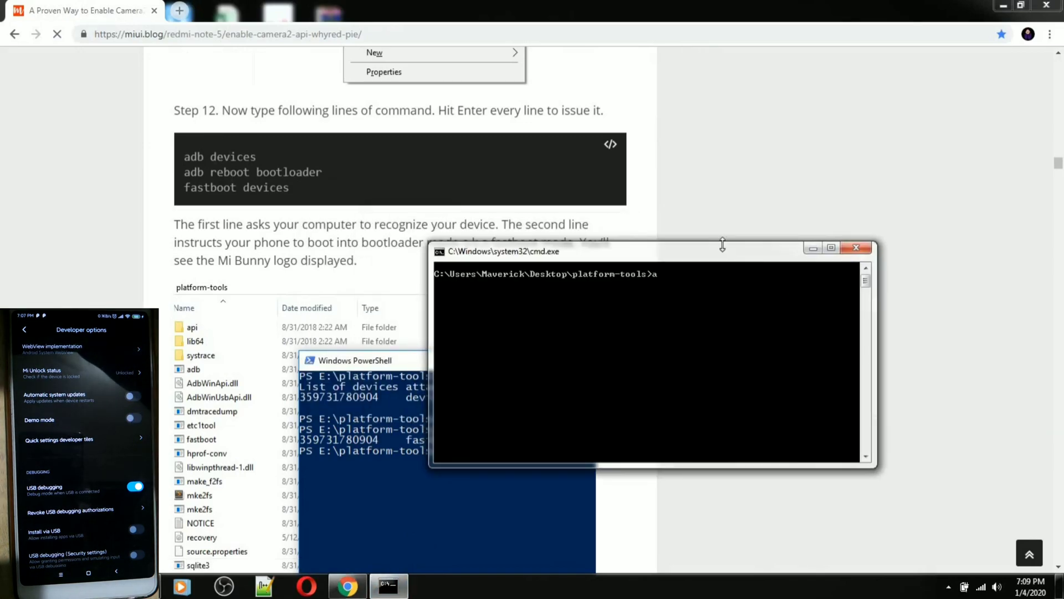
text(adb)
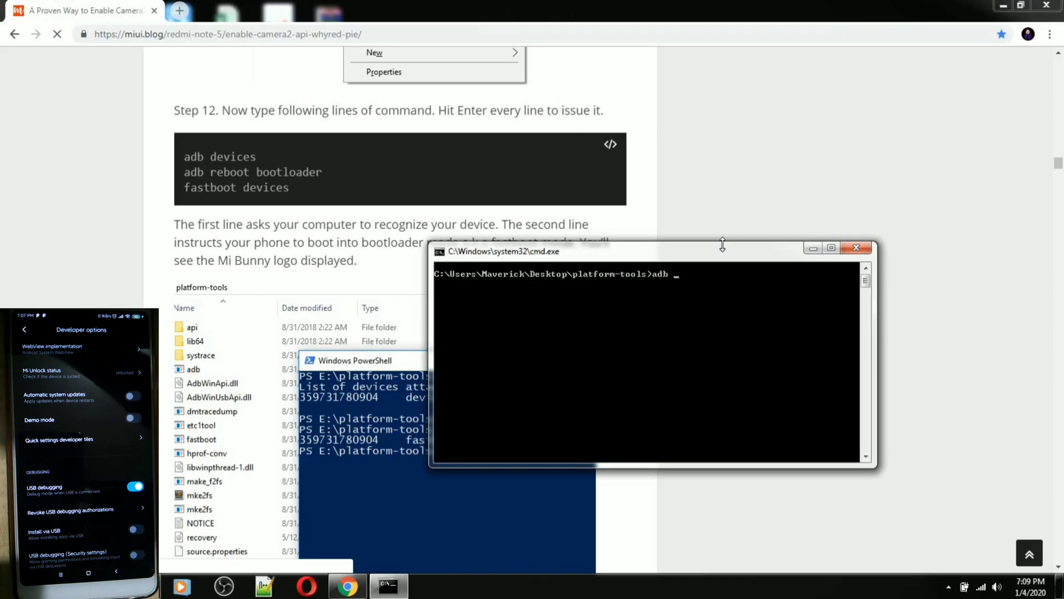
text( devices)
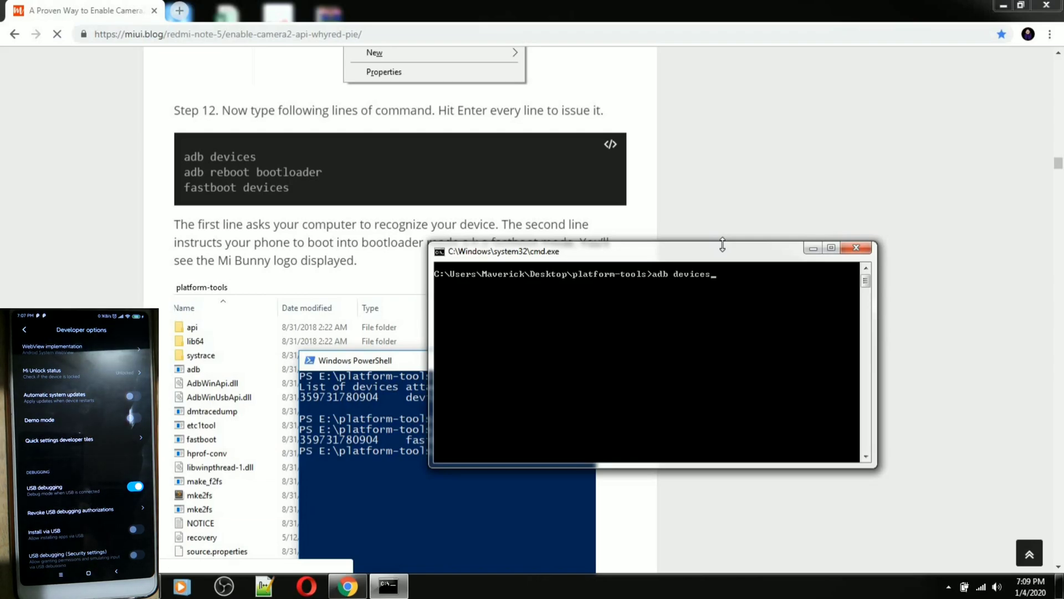
key(Return)
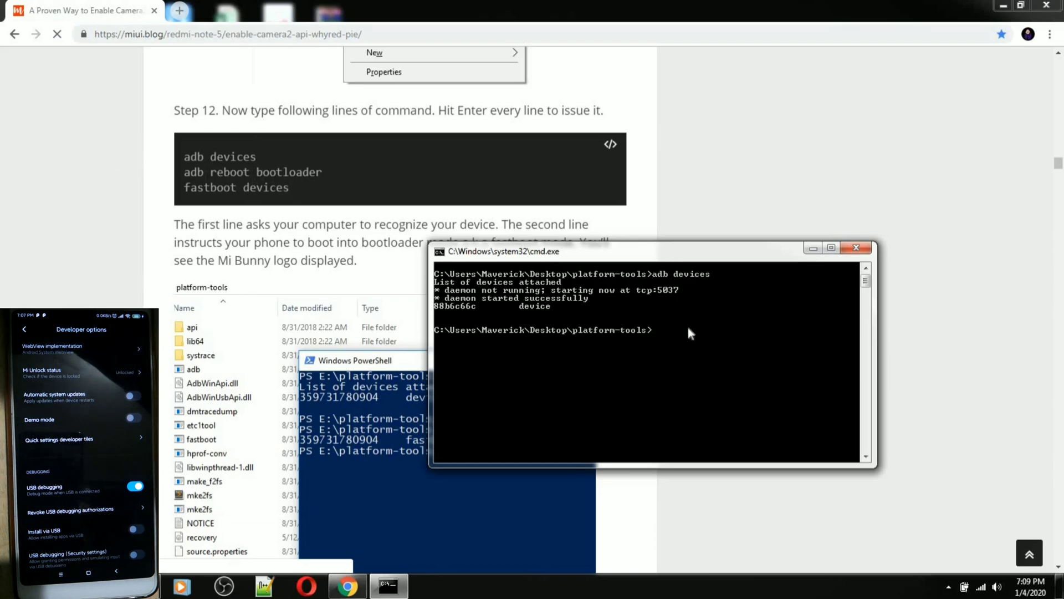
text(adb)
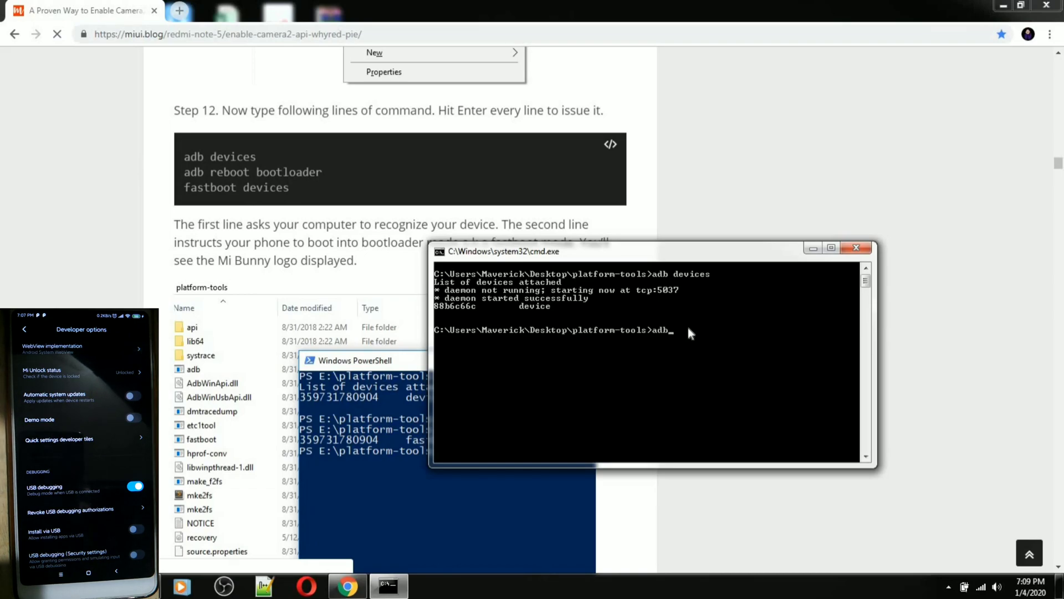
text( reboot)
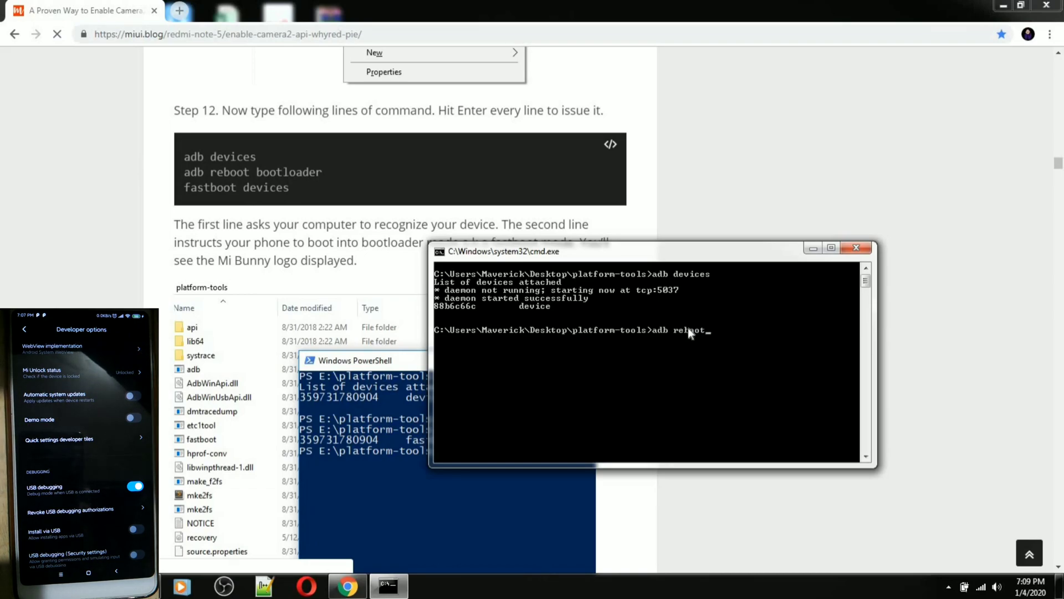
text( bootloo)
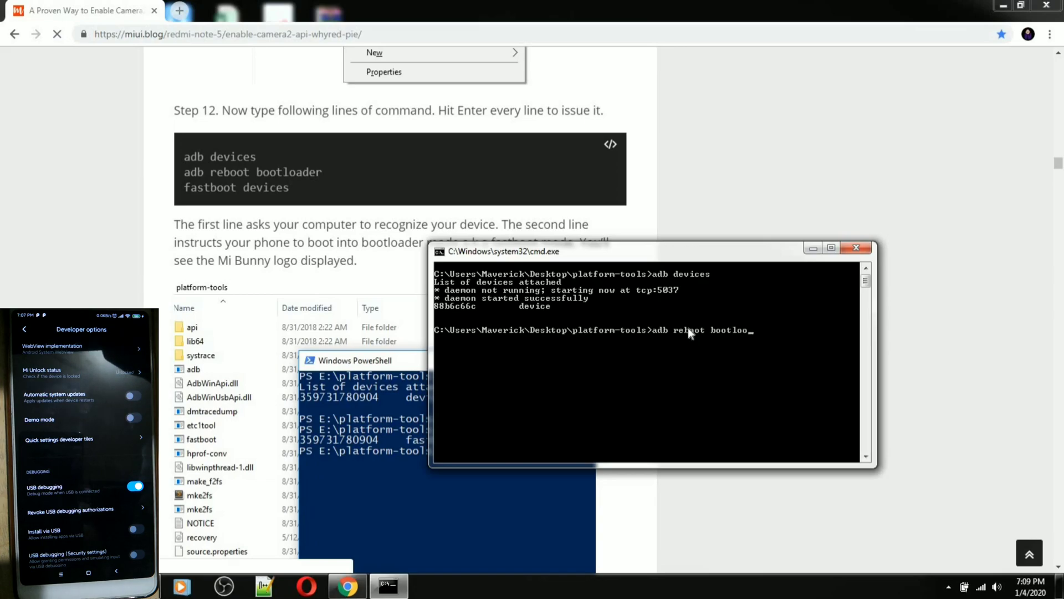
text(d)
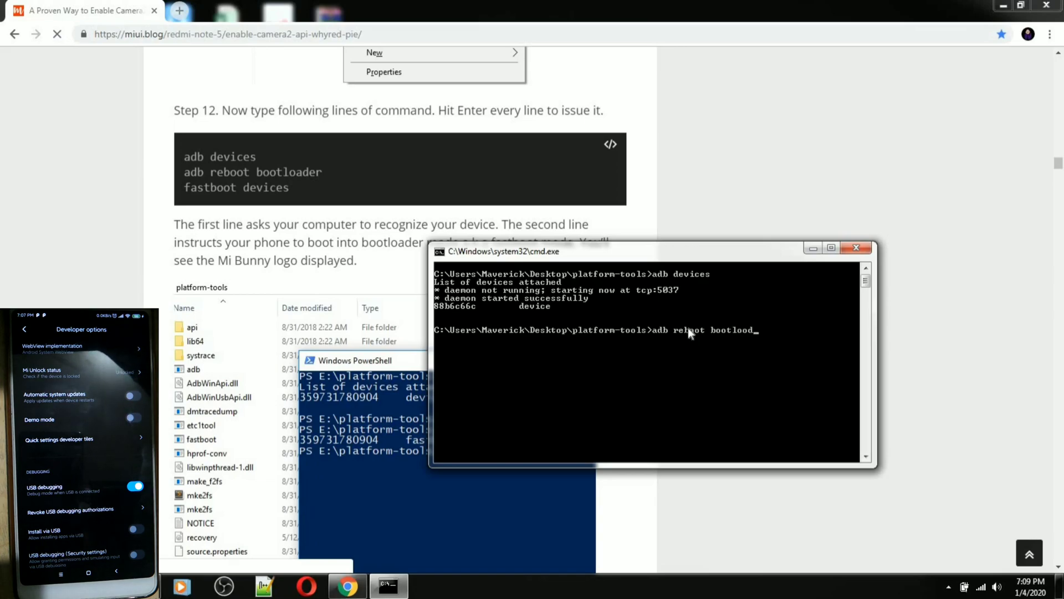
text(er)
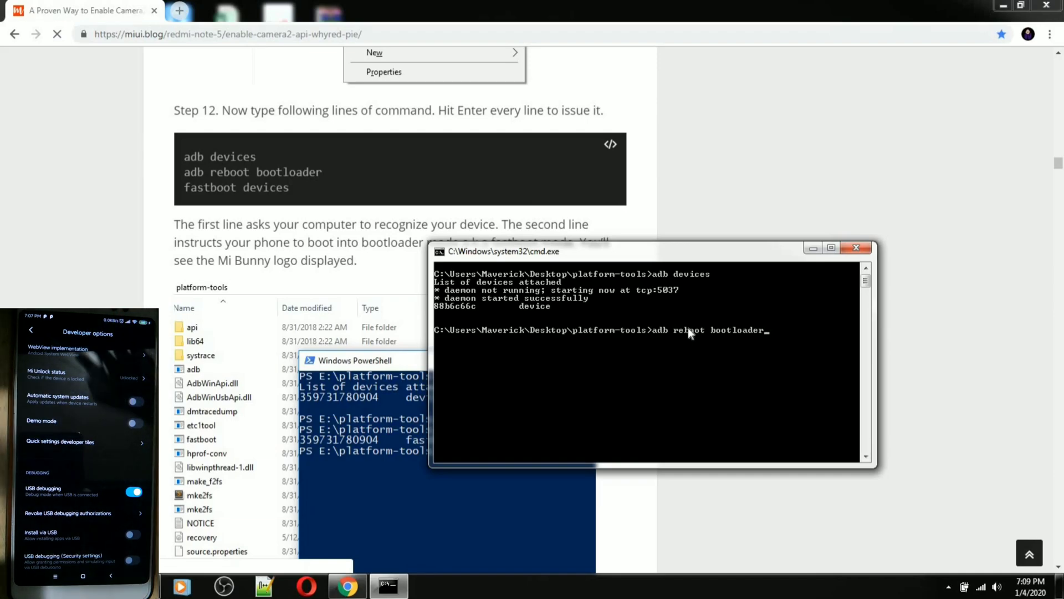
Reboot the phone into Fastboot mode with adb reboot bootloader, then type fastboot devices
key(Return)
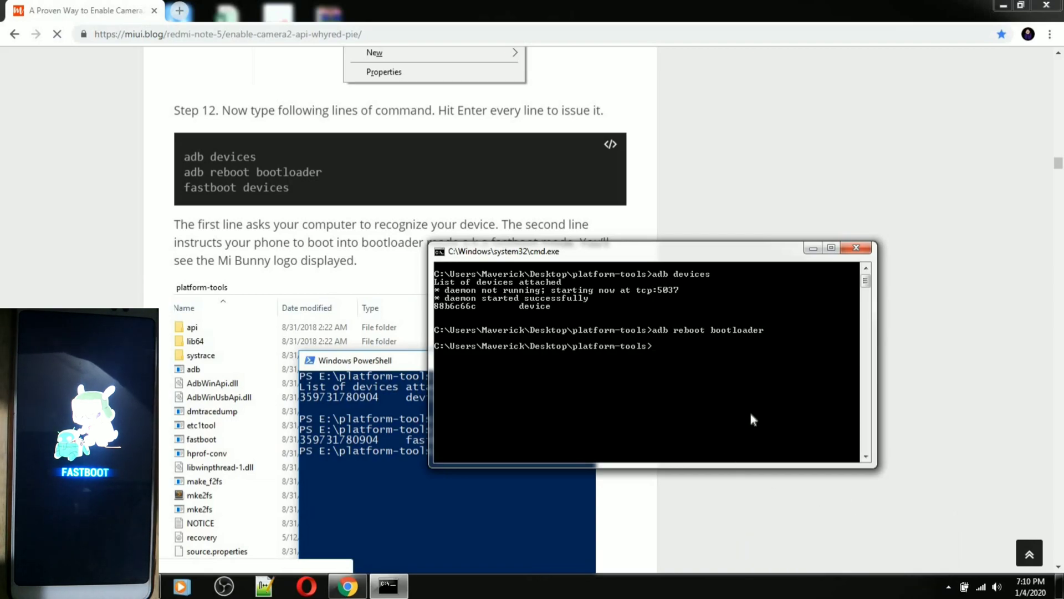
text(fastboot devices)
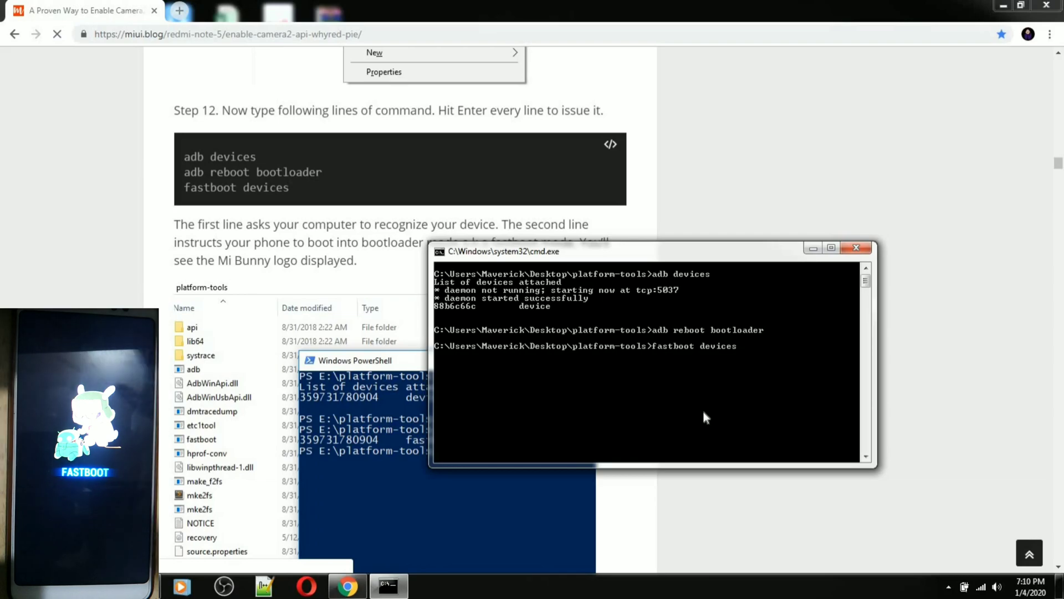
Run fastboot devices to confirm the phone is listed in fastboot mode
key(Return)
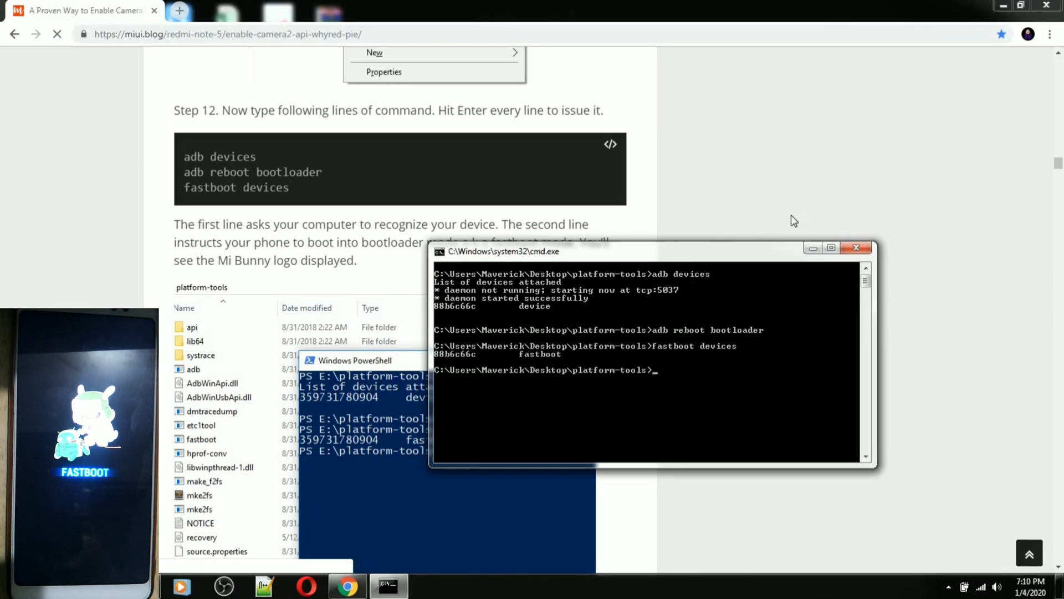
click(831, 164)
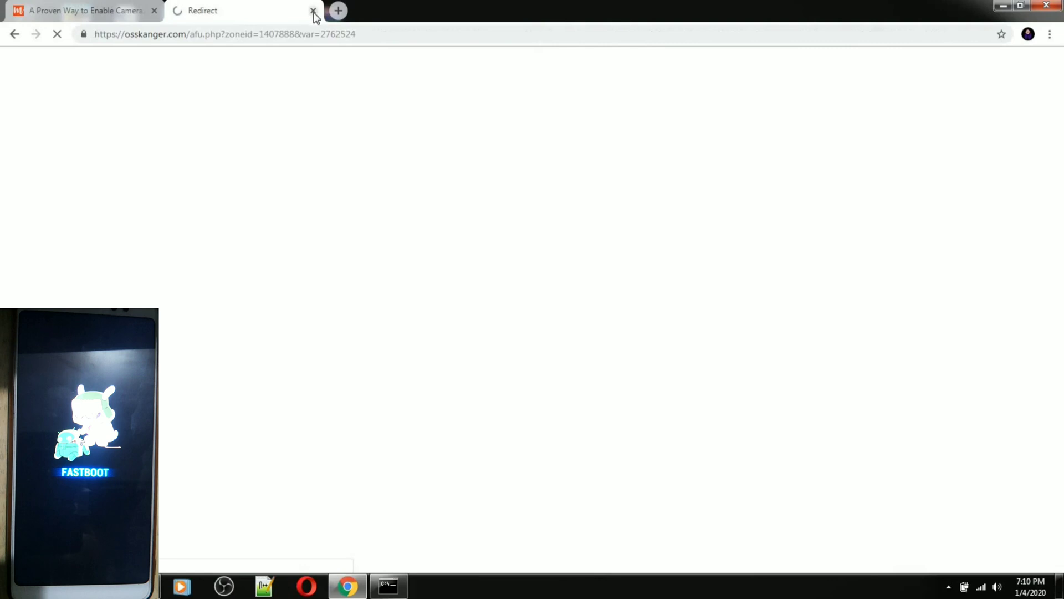
Close the stray ad tab and scroll the guide down to Step 13
click(313, 10)
scroll(884, 317, down, 4)
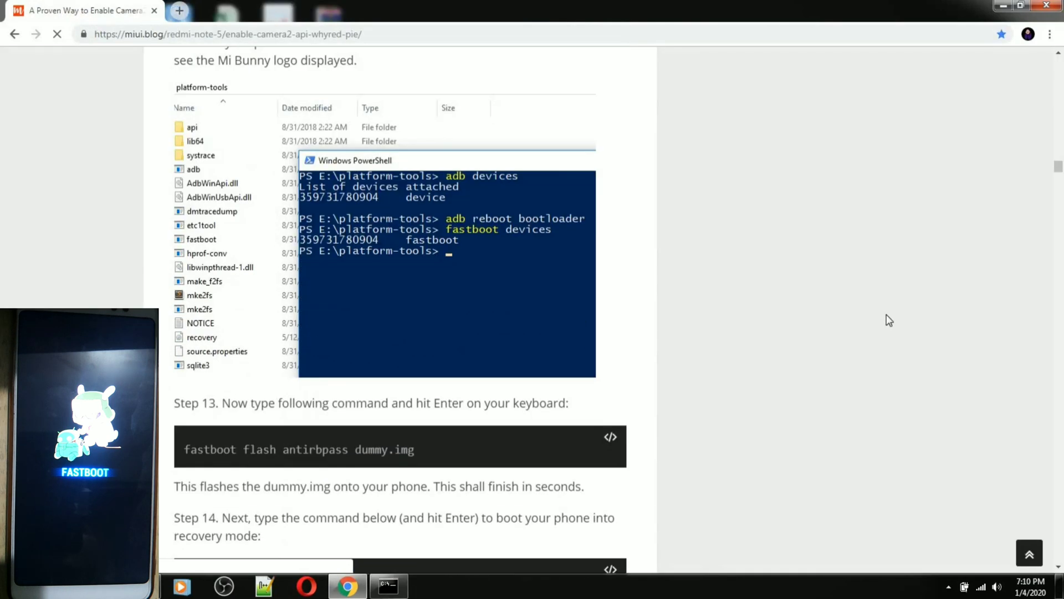
scroll(884, 317, down, 5)
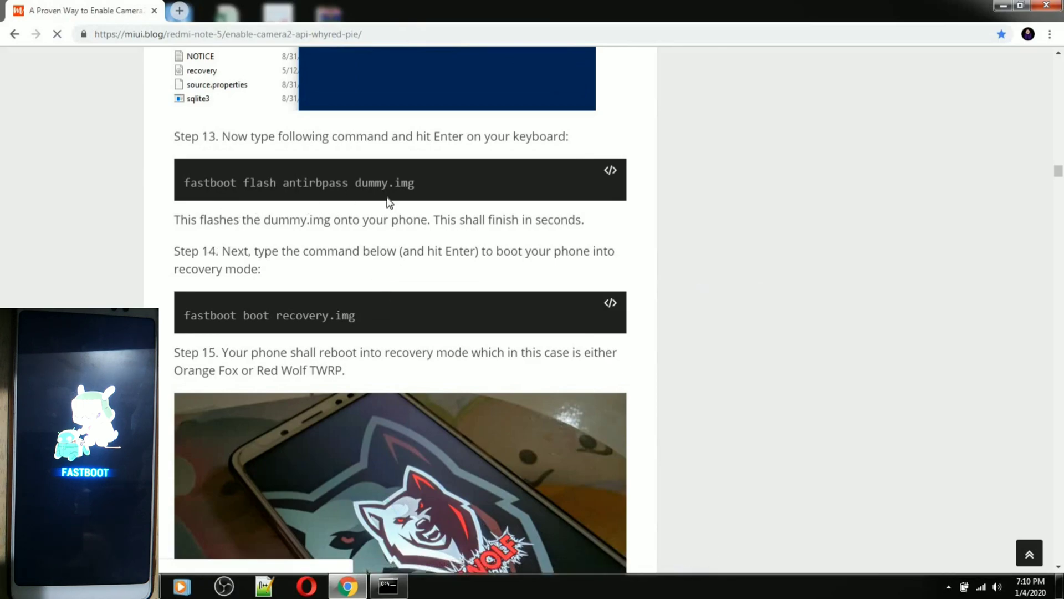
Check dummy.img in the platform-tools folder, then return to the command prompt
click(347, 586)
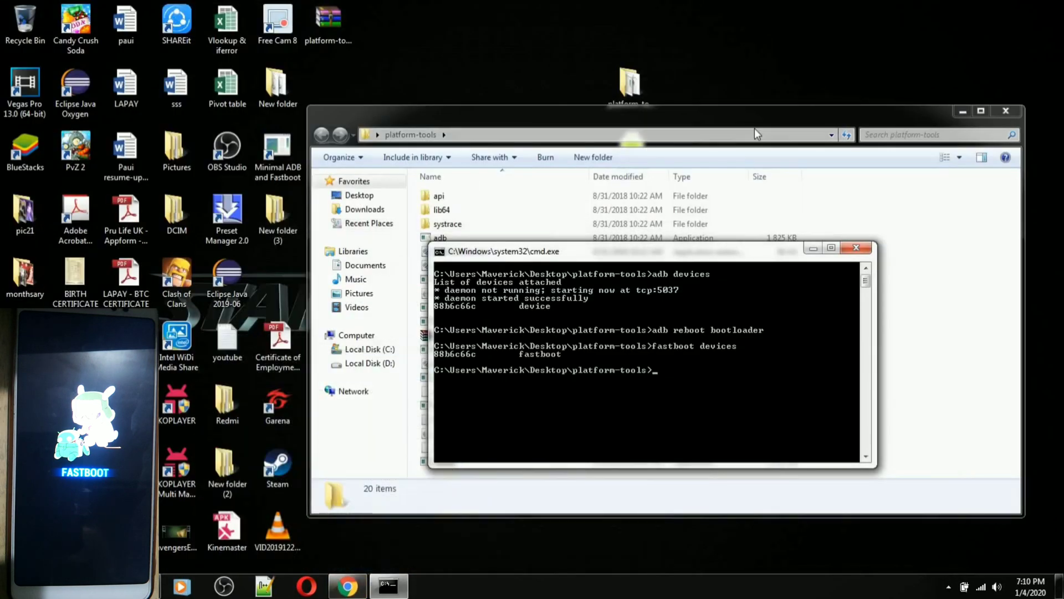
click(755, 127)
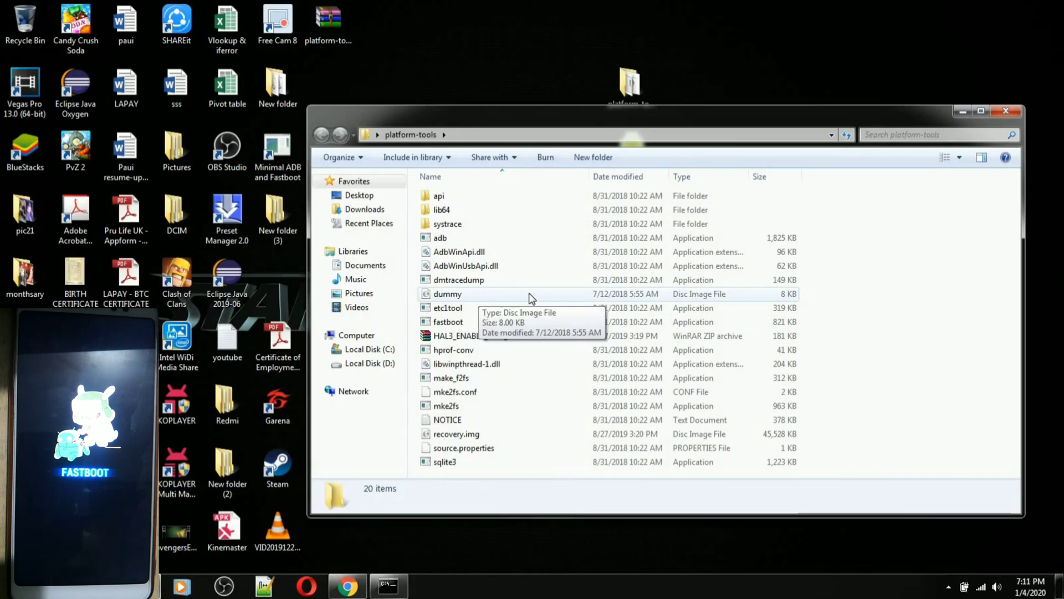
click(379, 592)
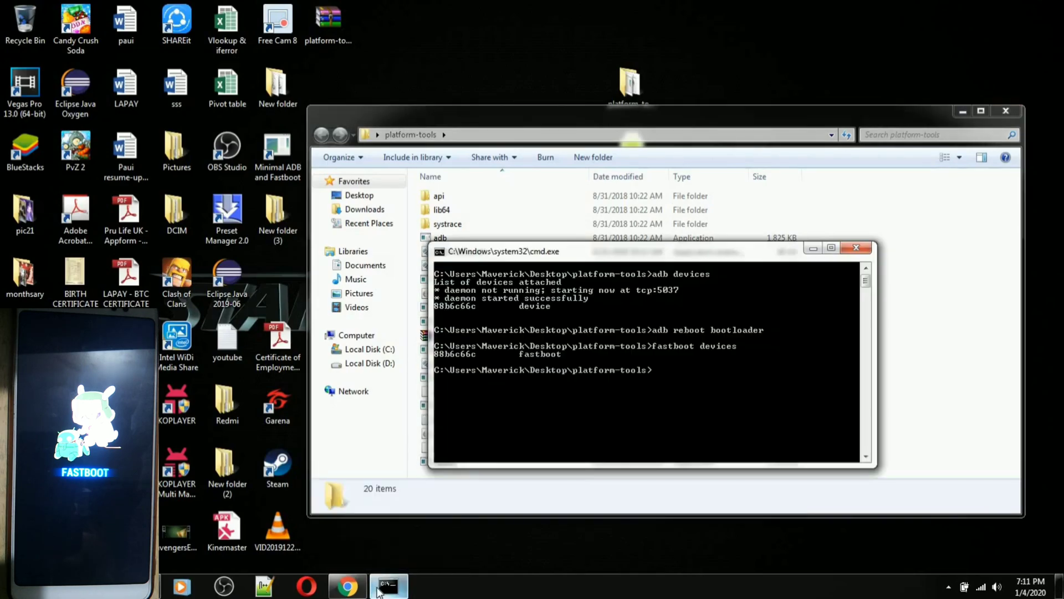
Flash dummy.img to the antirbpass partition using 'fastboot flash antirbpass dummy.img'
click(347, 586)
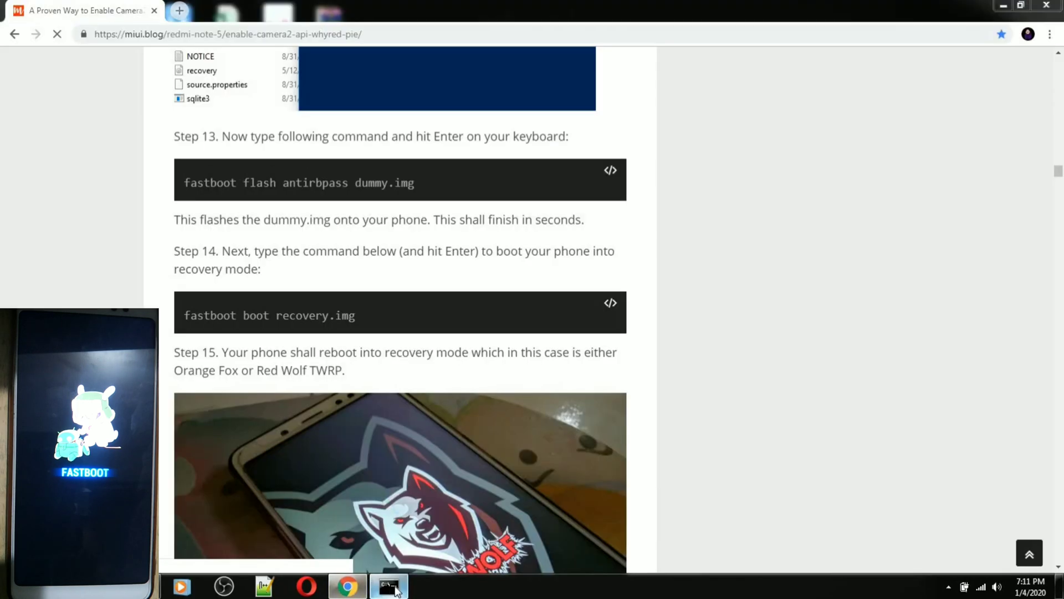
click(389, 586)
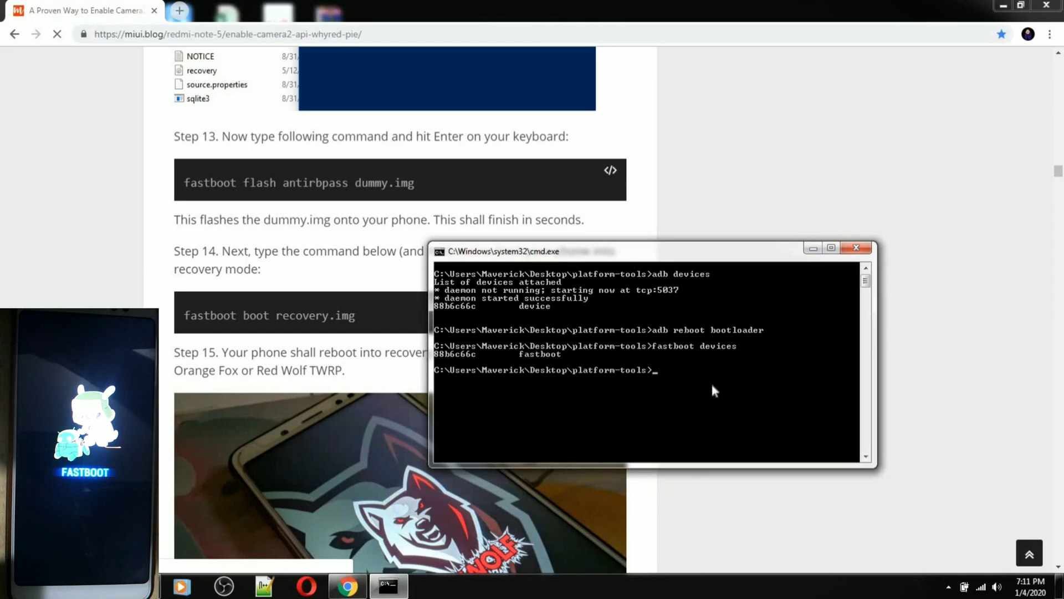
text(fast)
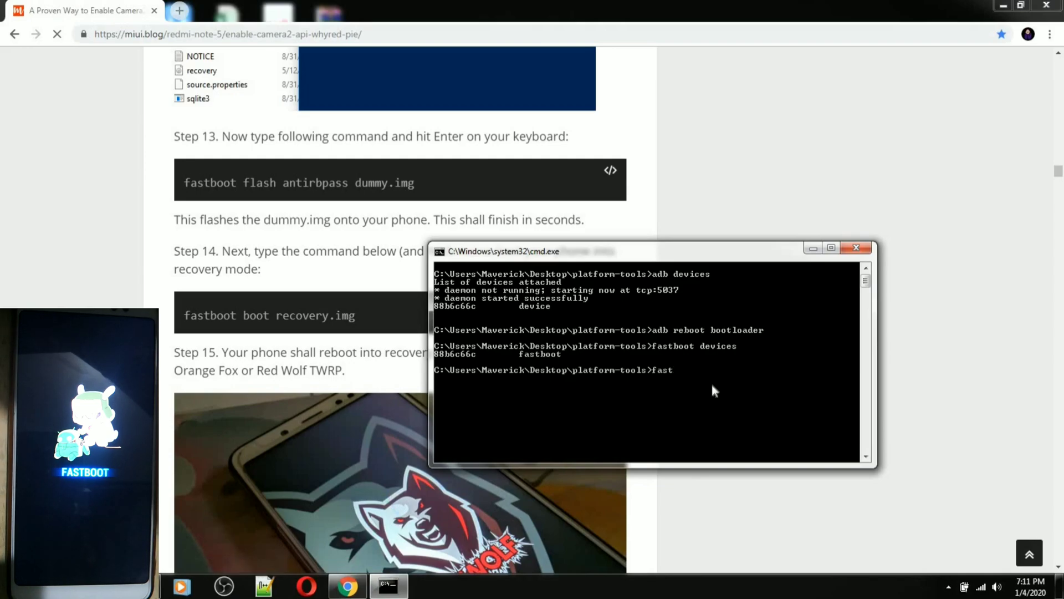
text(boot)
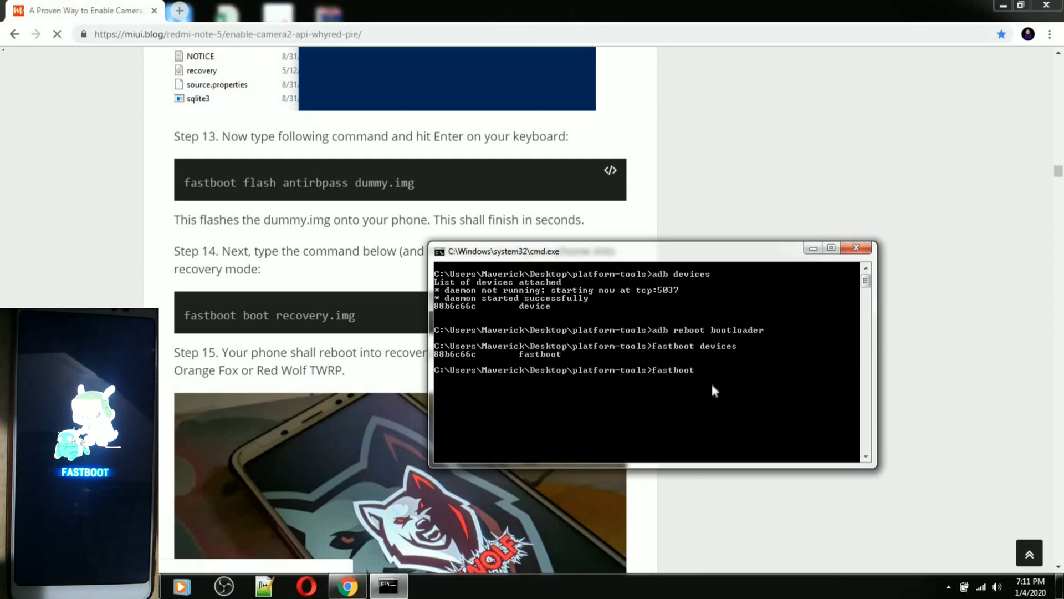
text( flash anti)
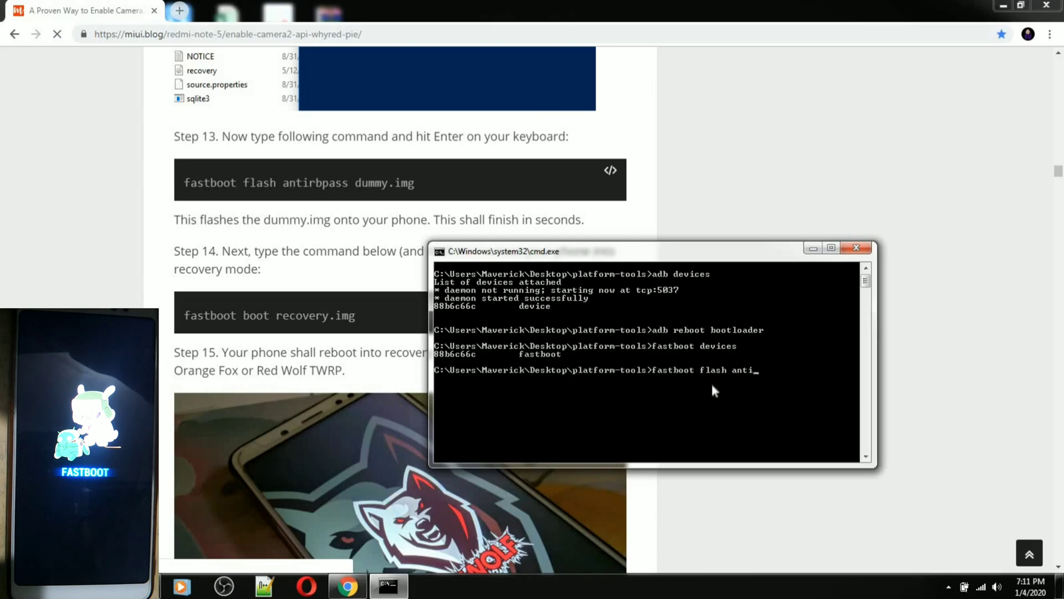
text(r)
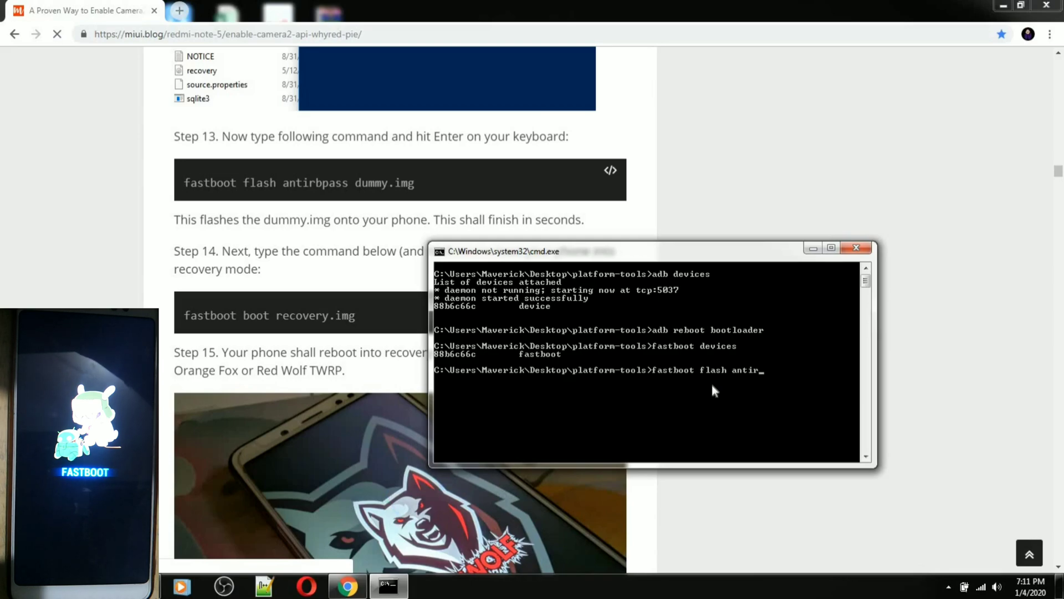
text(bpass)
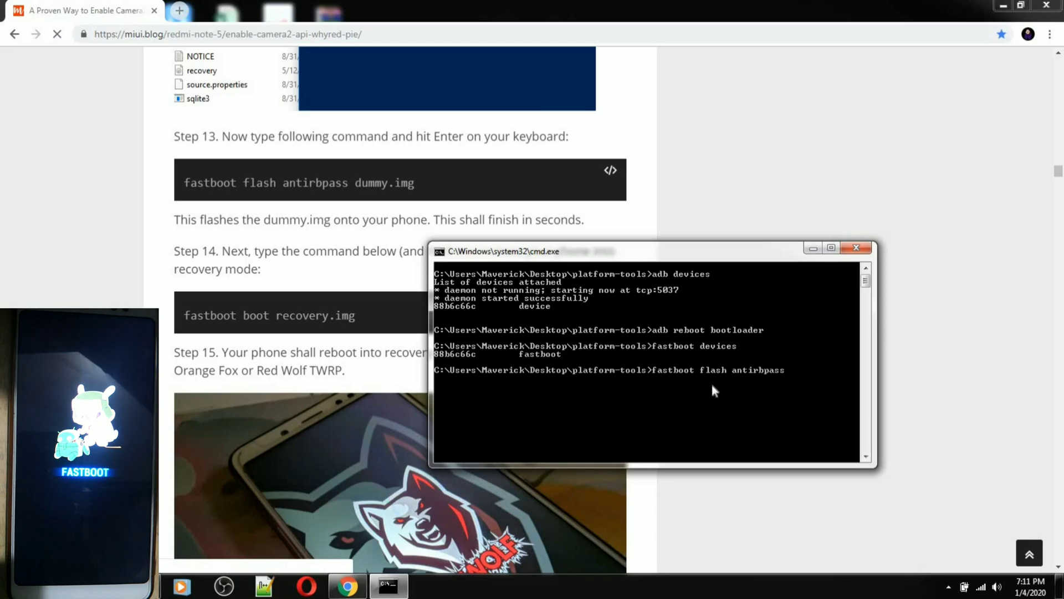
text( dummy)
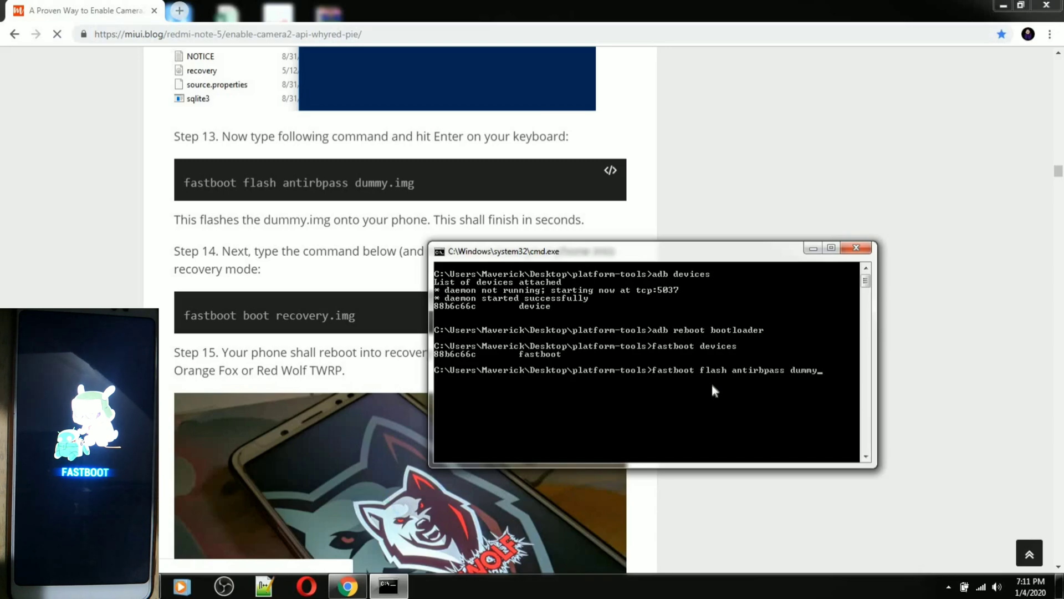
text(.img)
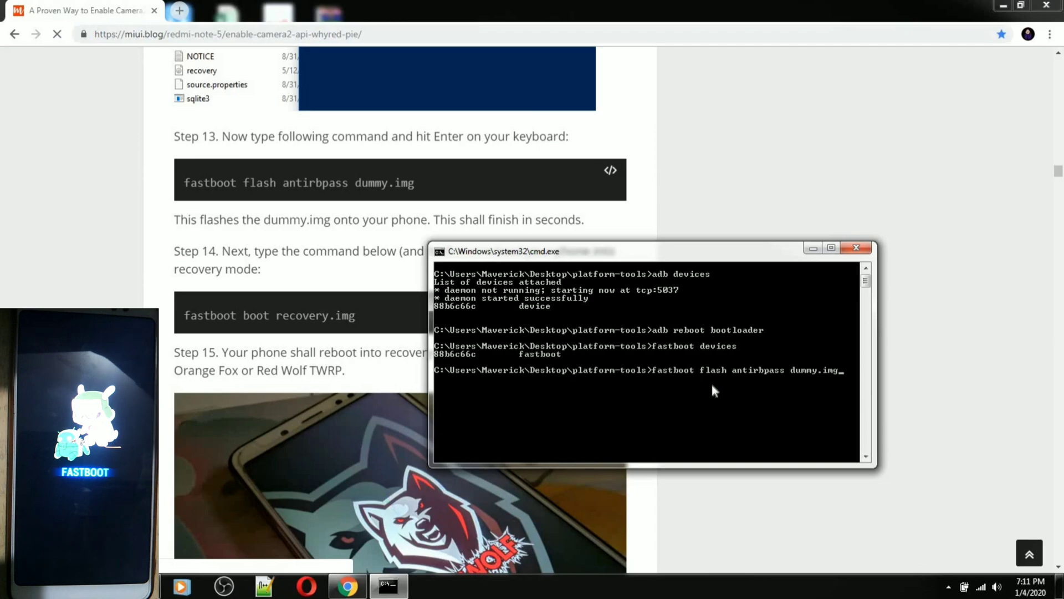
key(Return)
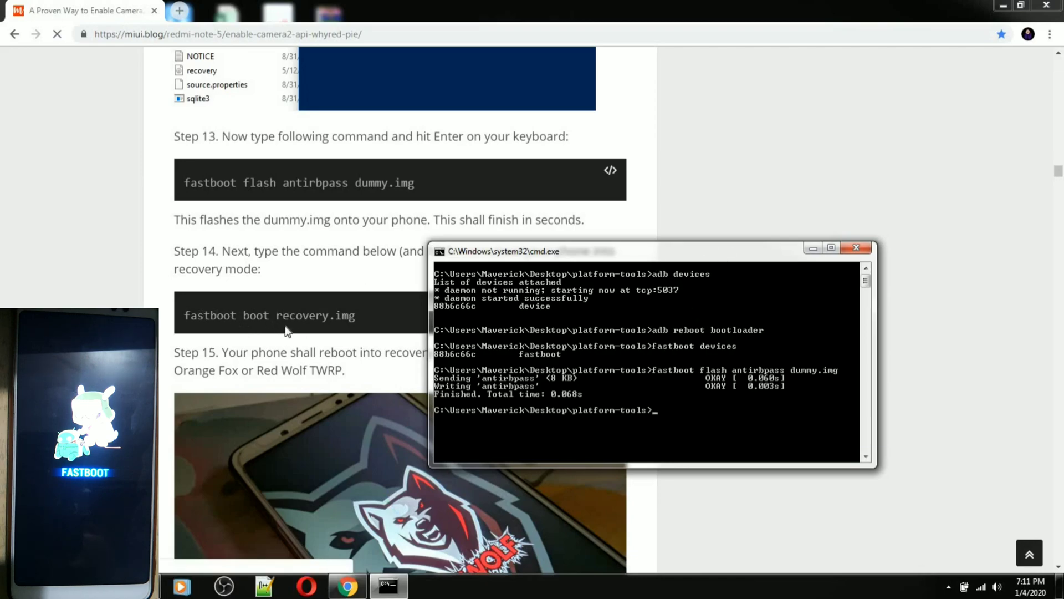
click(388, 586)
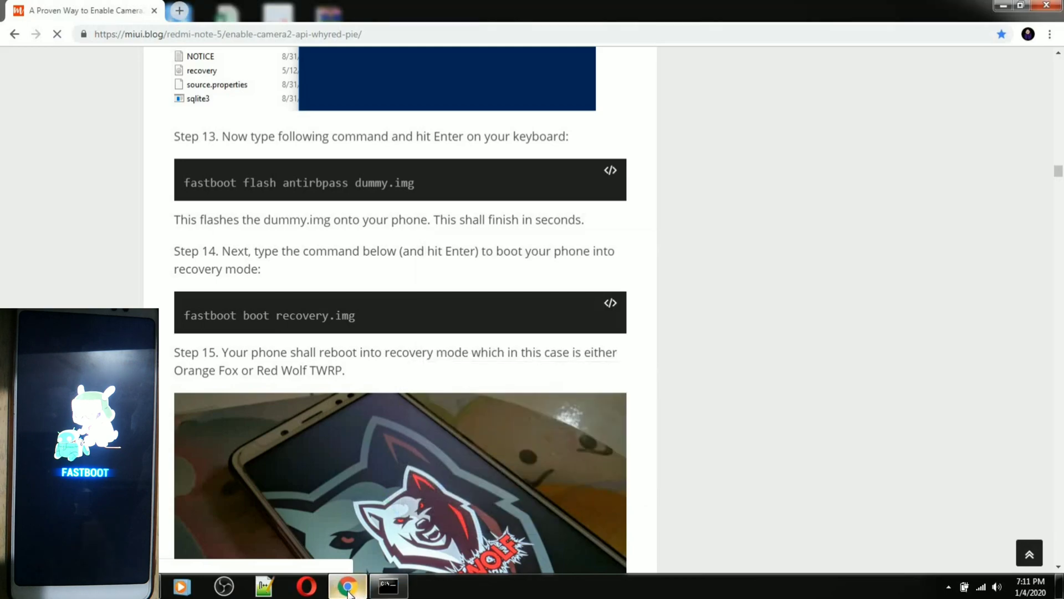
click(360, 592)
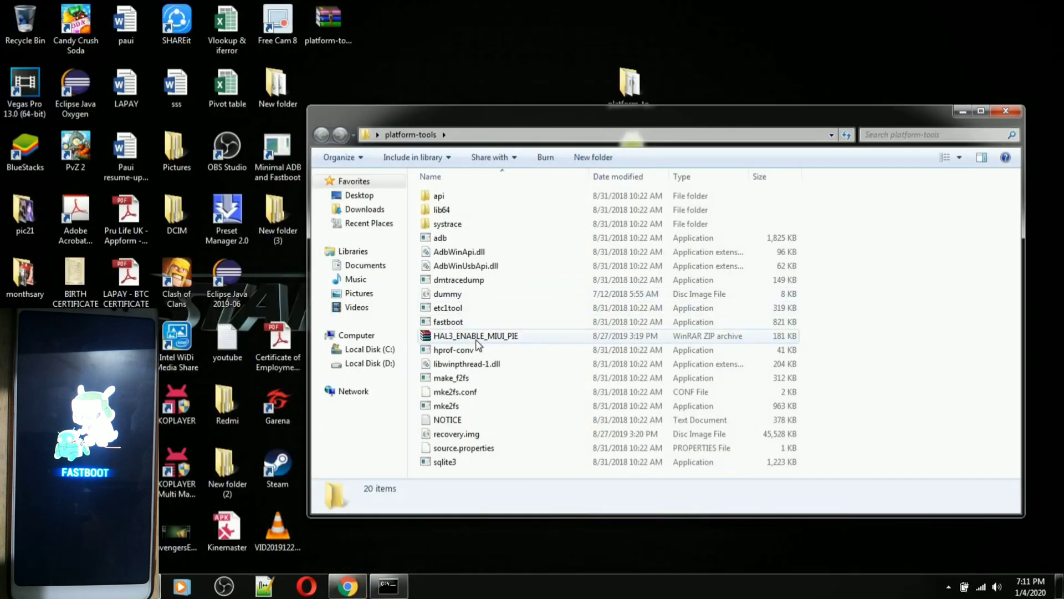
click(481, 434)
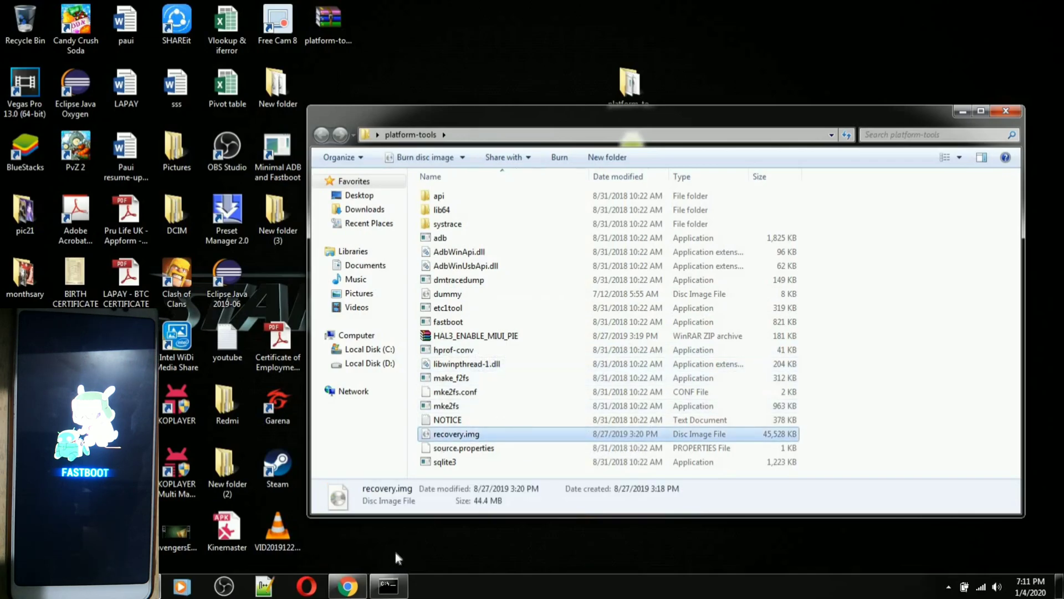
click(348, 586)
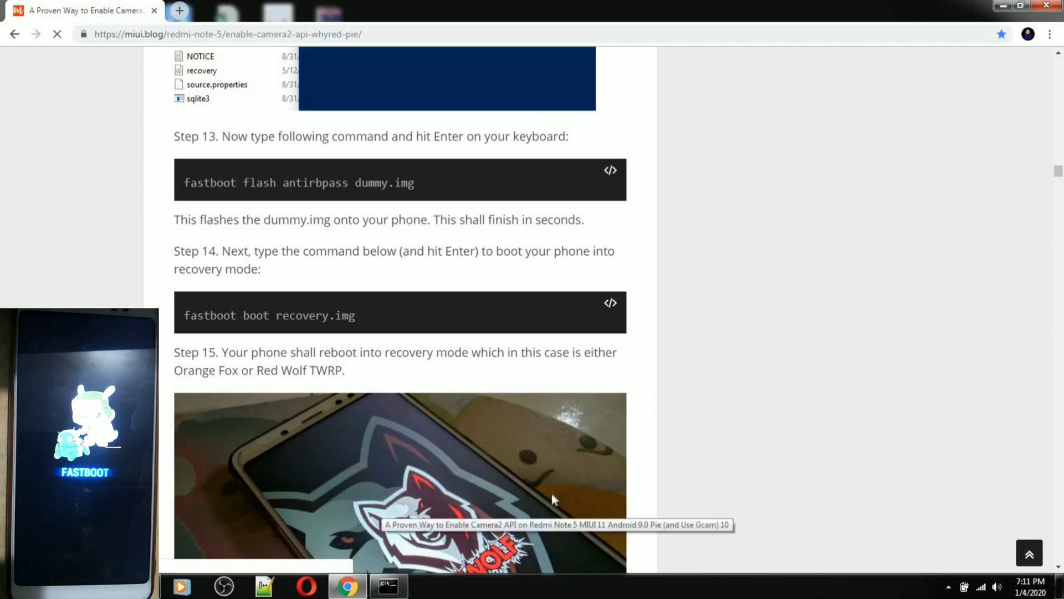
scroll(399, 514, down, 3)
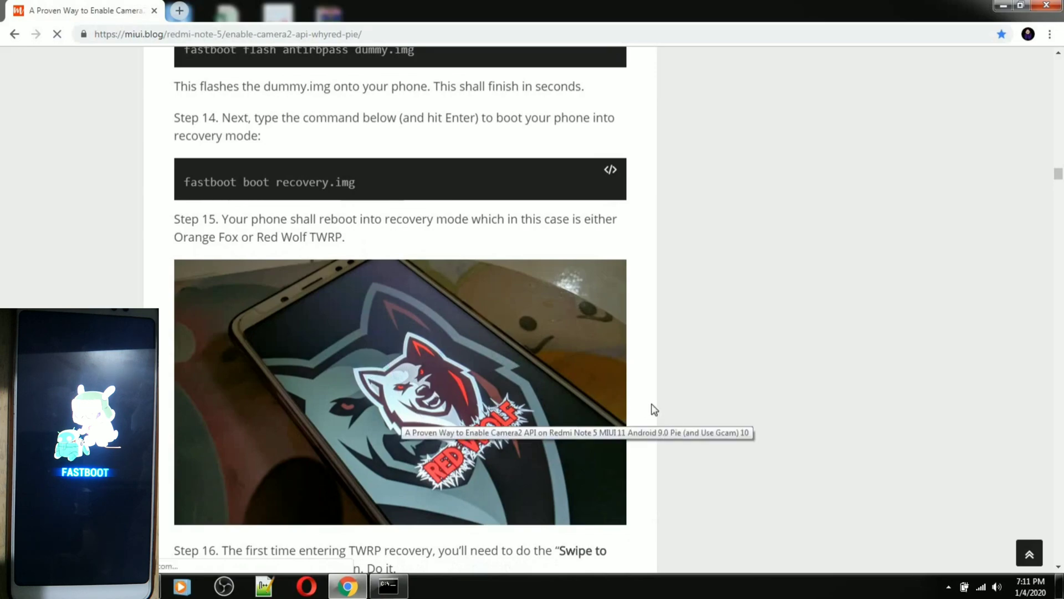
scroll(652, 409, up, 3)
click(407, 583)
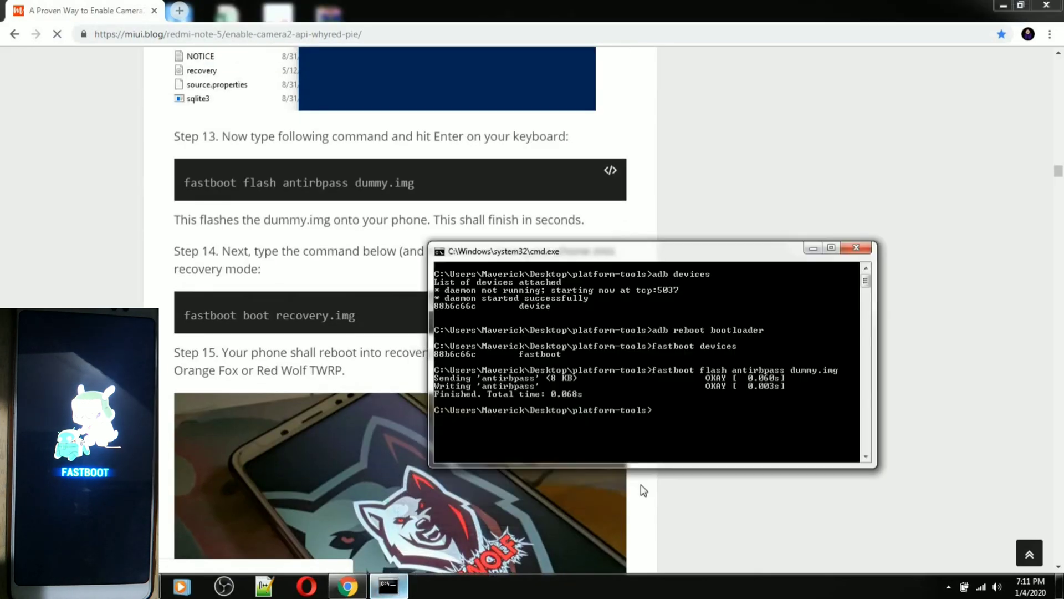
Retry 'fastboot boot recovery.img' as 'fastboot boot recovery.img.img' after the no-such-file error
text(fastboot)
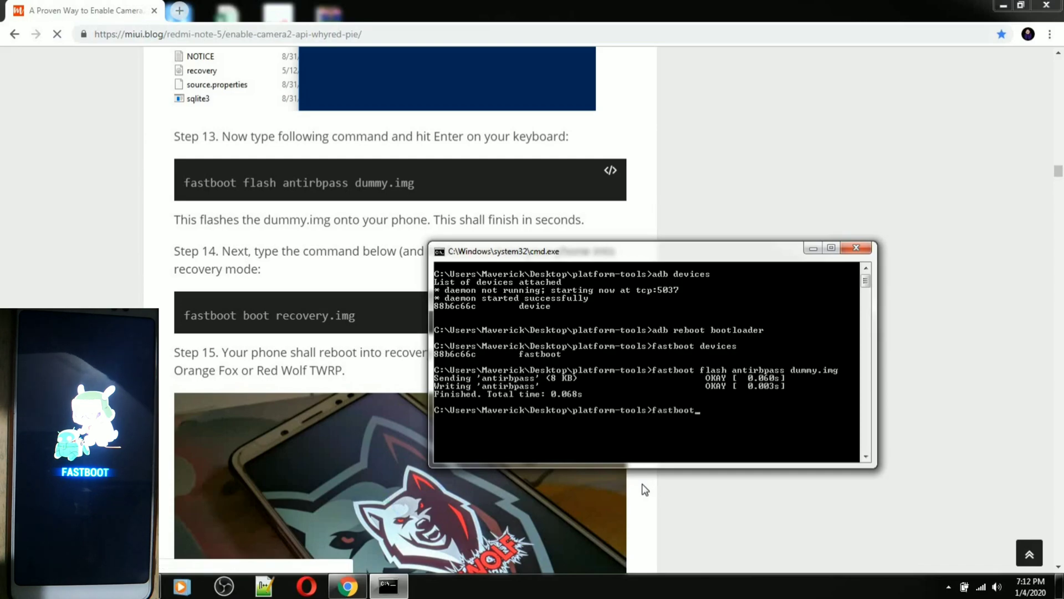
text( boot)
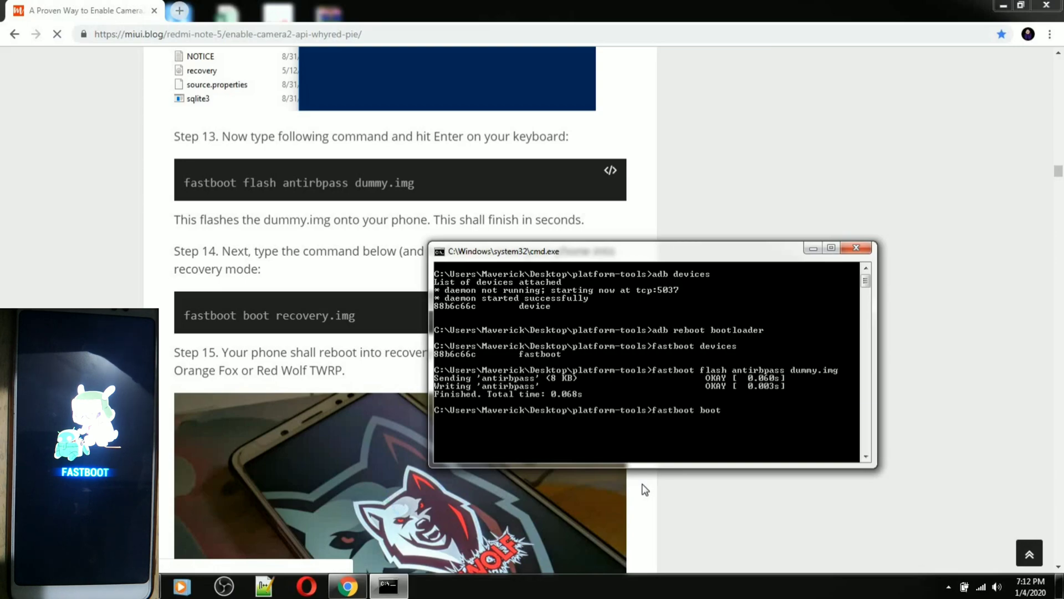
text( rec)
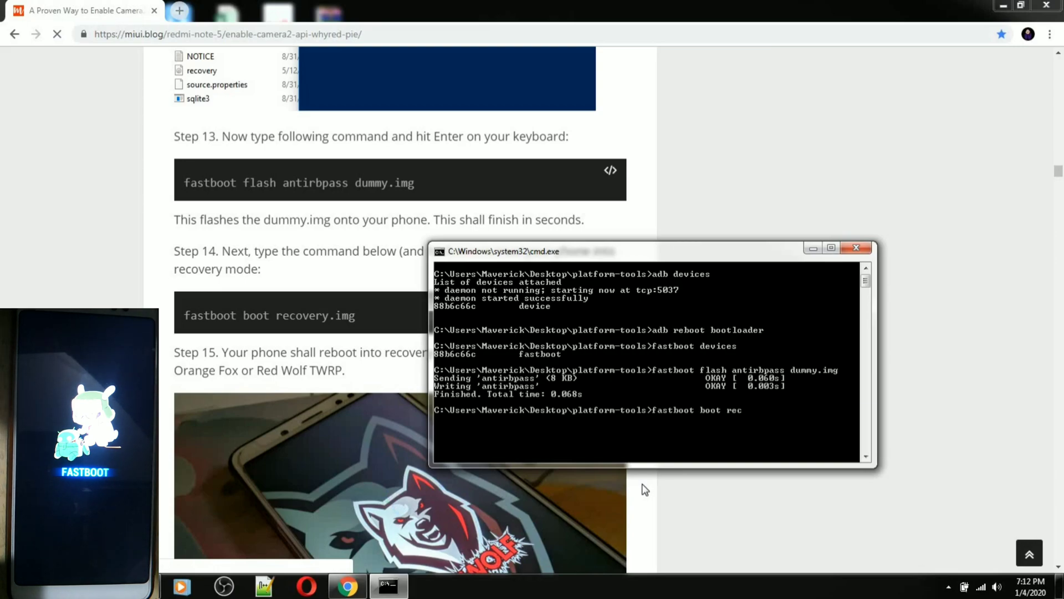
text(overy)
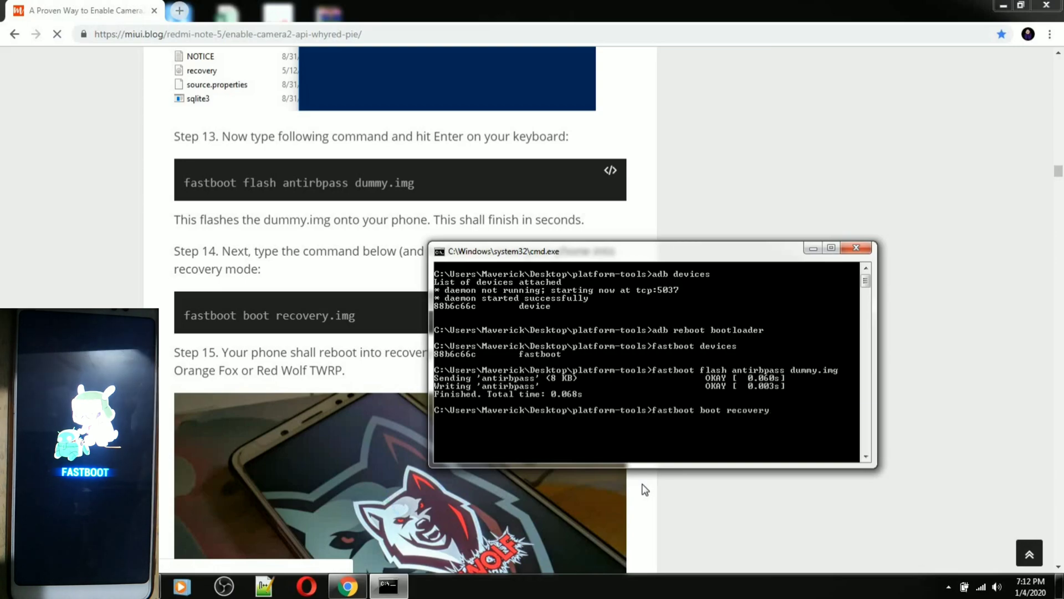
text(.img)
key(Return)
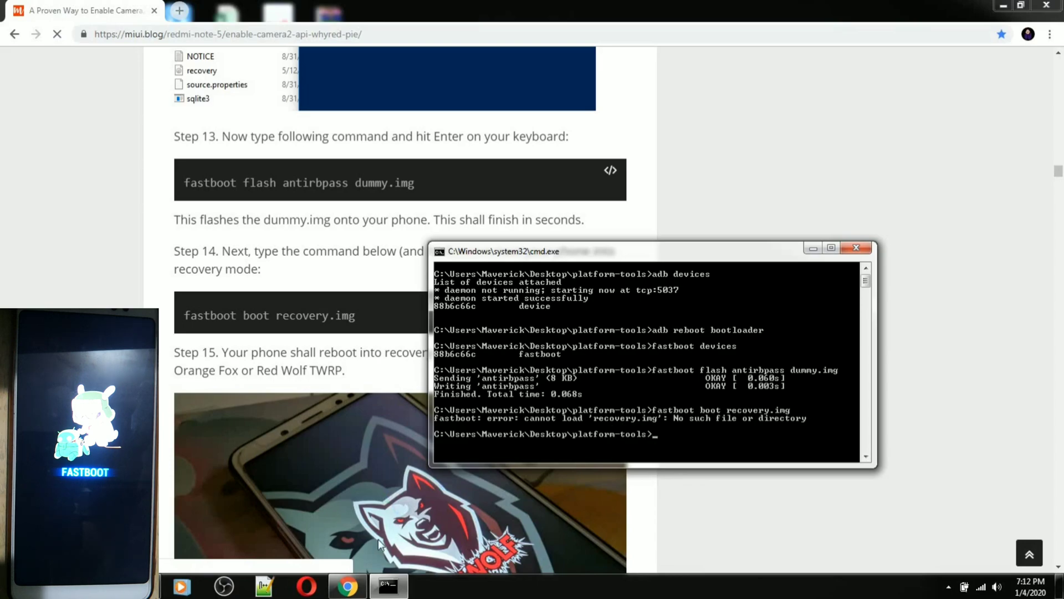
click(181, 586)
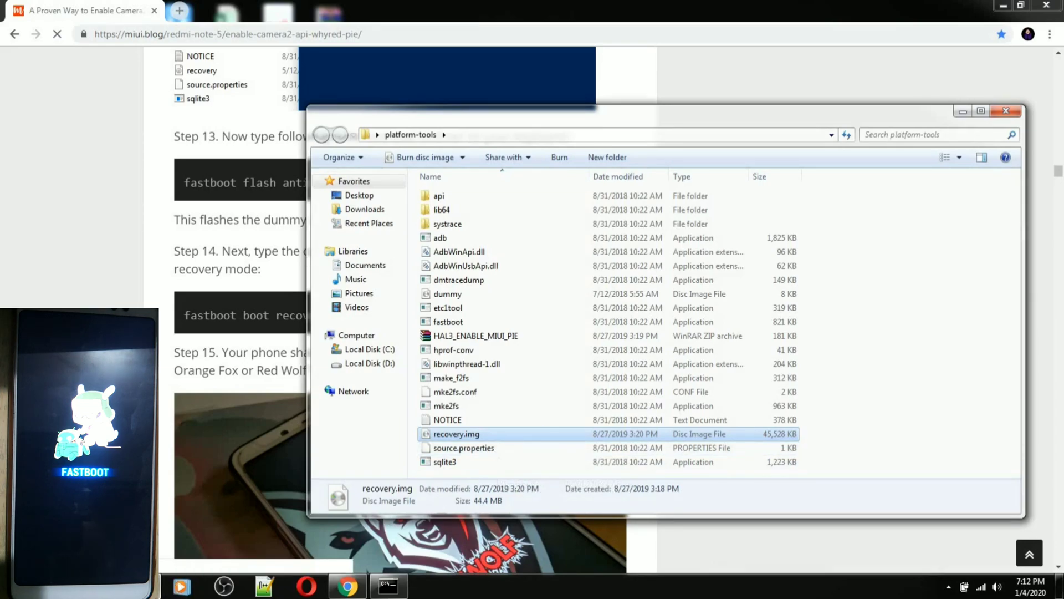
click(181, 586)
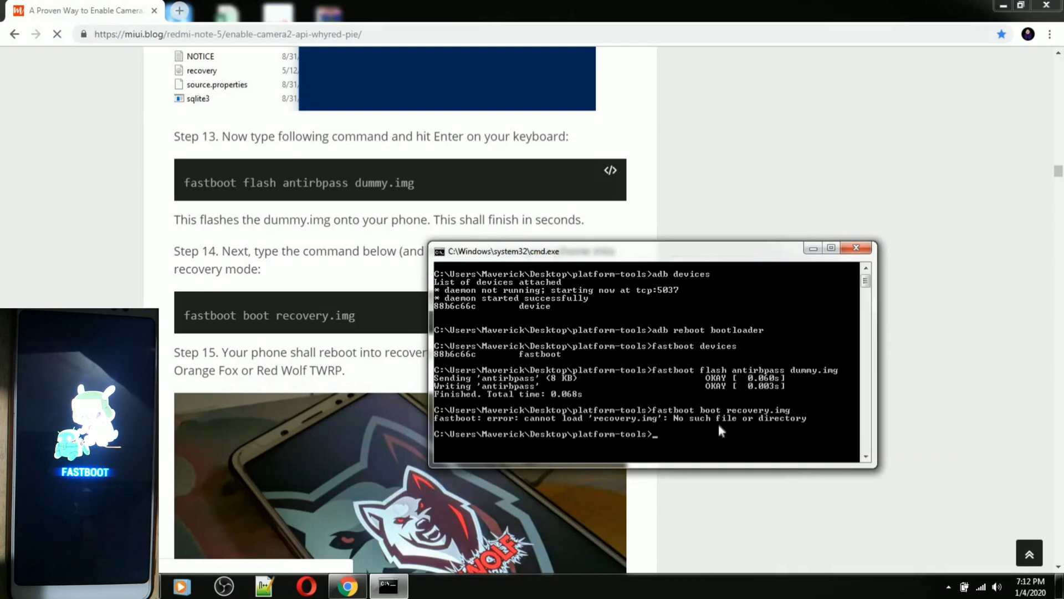
key(Up)
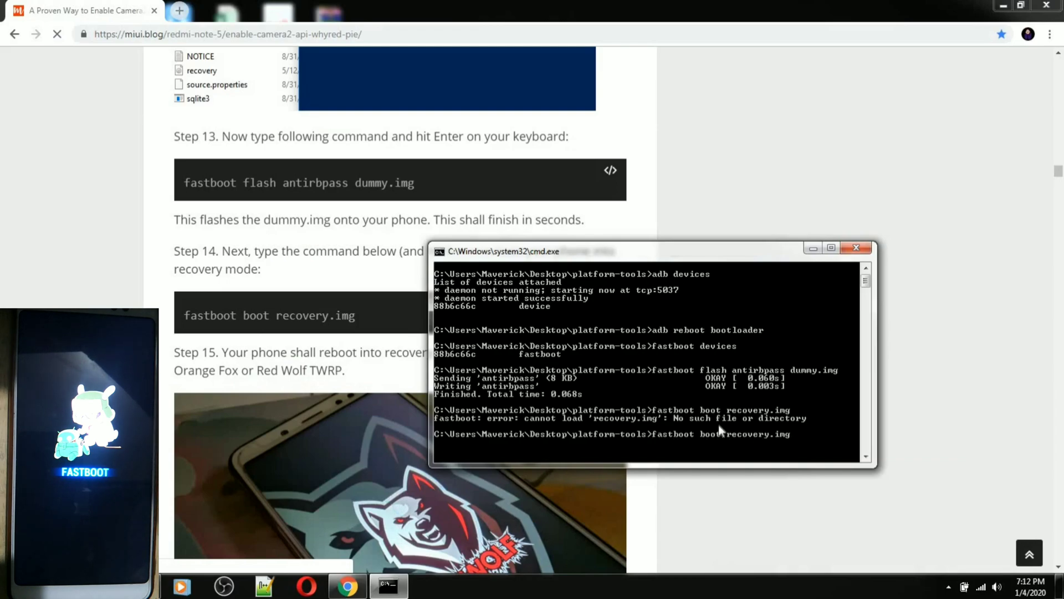
text(.img)
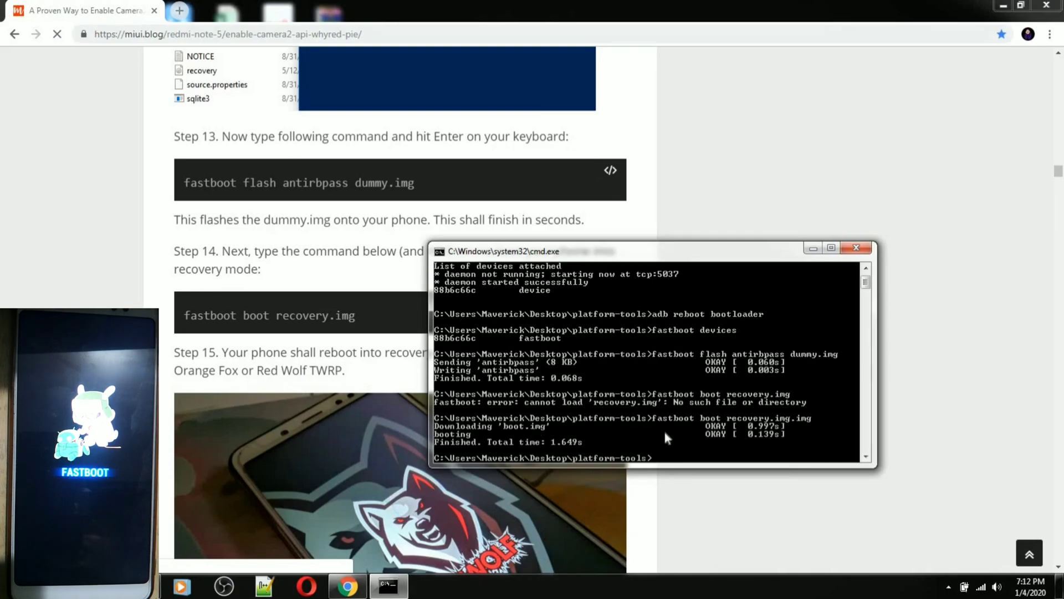
Bring the Chrome guide forward and scroll to Step 16 on first entering TWRP
click(743, 477)
scroll(740, 460, down, 6)
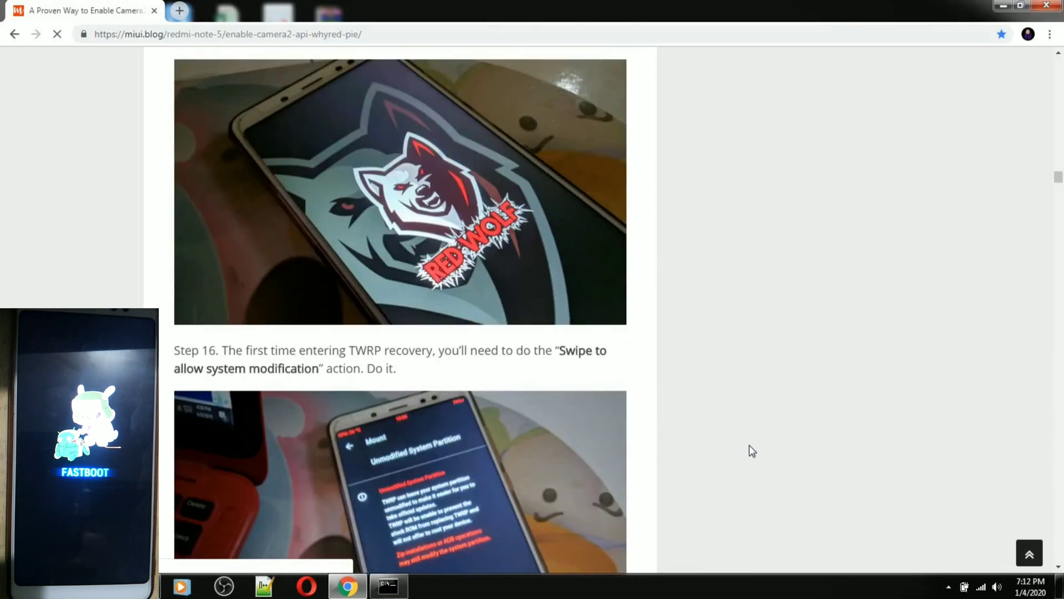
scroll(748, 449, down, 2)
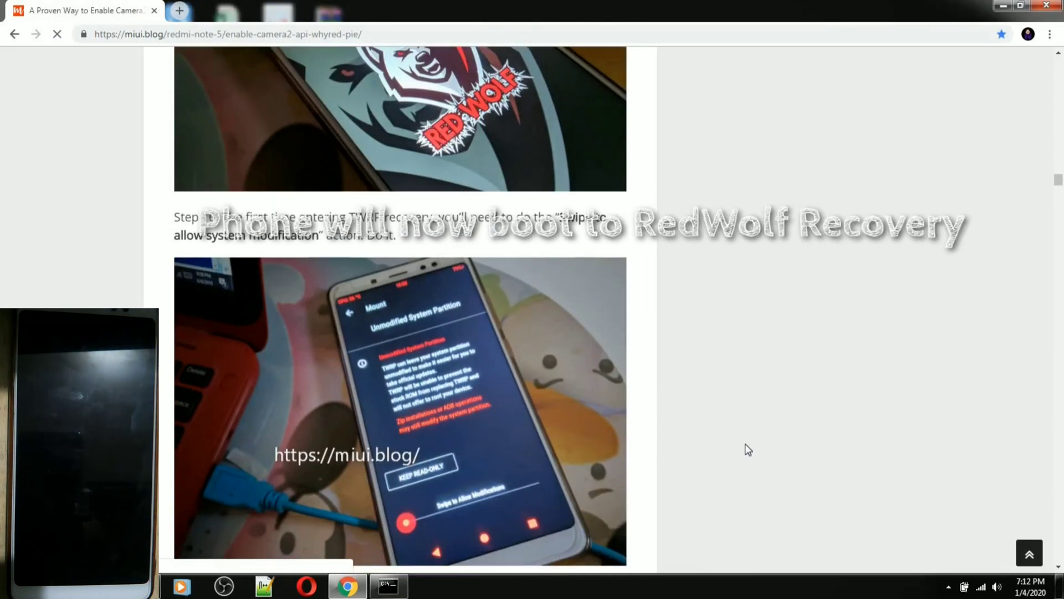
scroll(741, 424, up, 3)
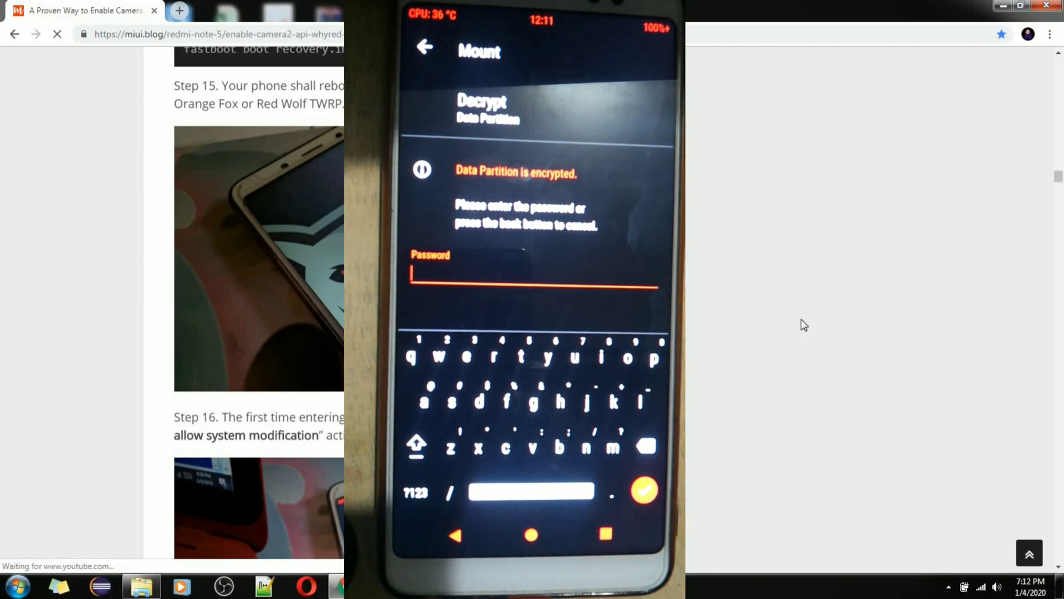
scroll(800, 320, down, 3)
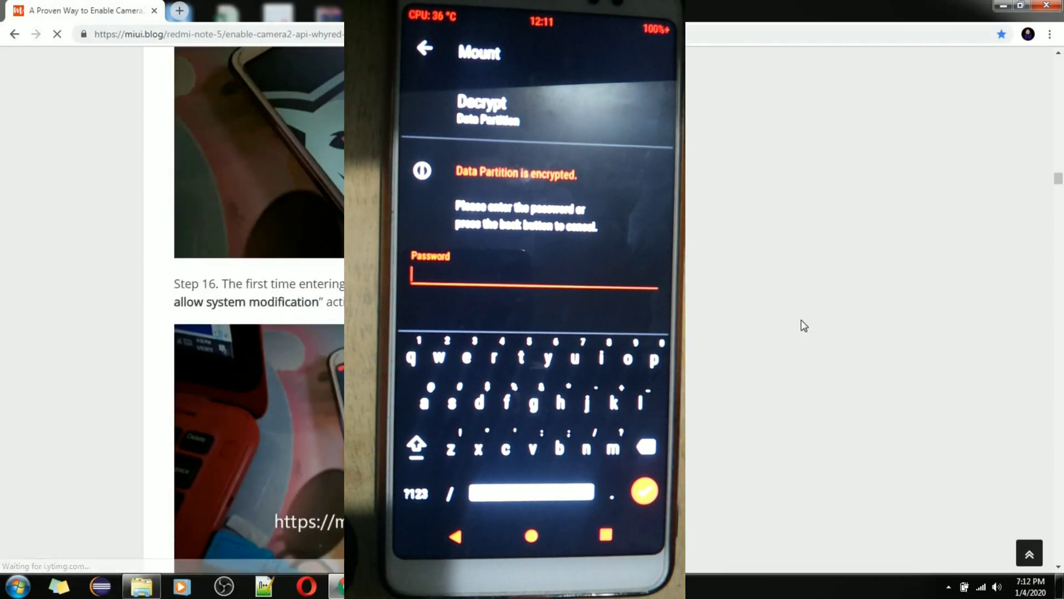